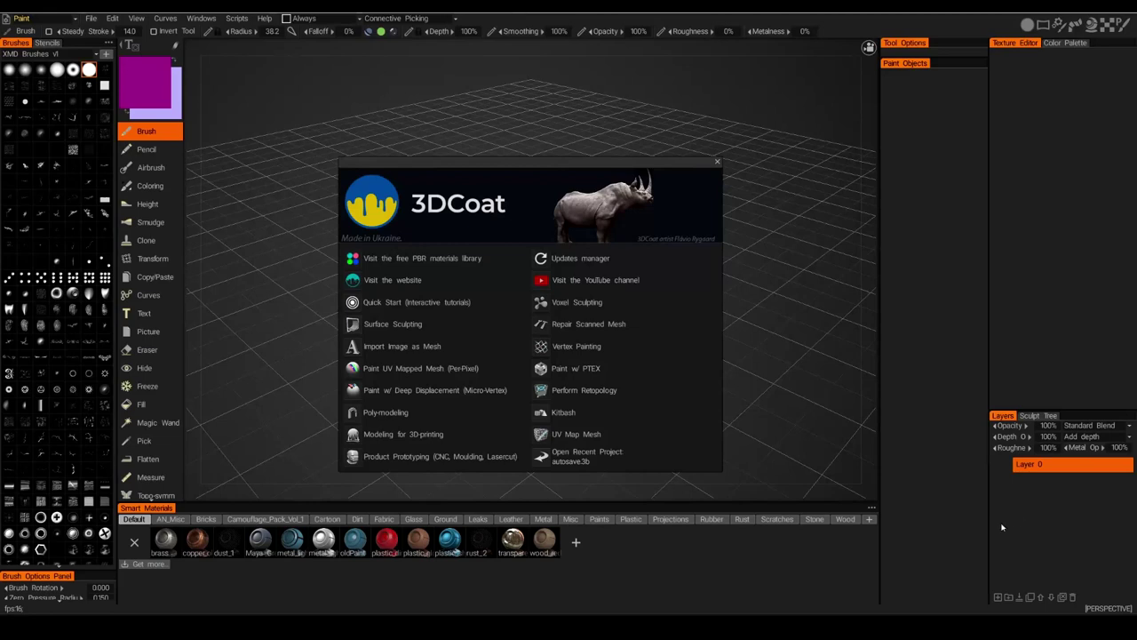
Start a voxel sculpting project with an empty scene.
click(577, 304)
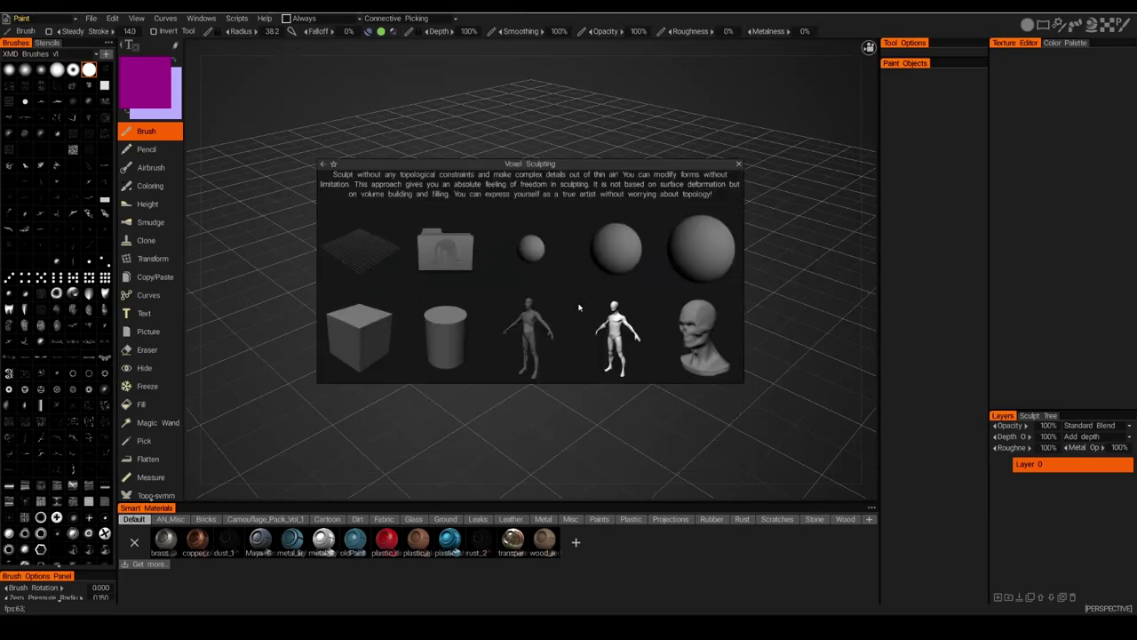
click(362, 256)
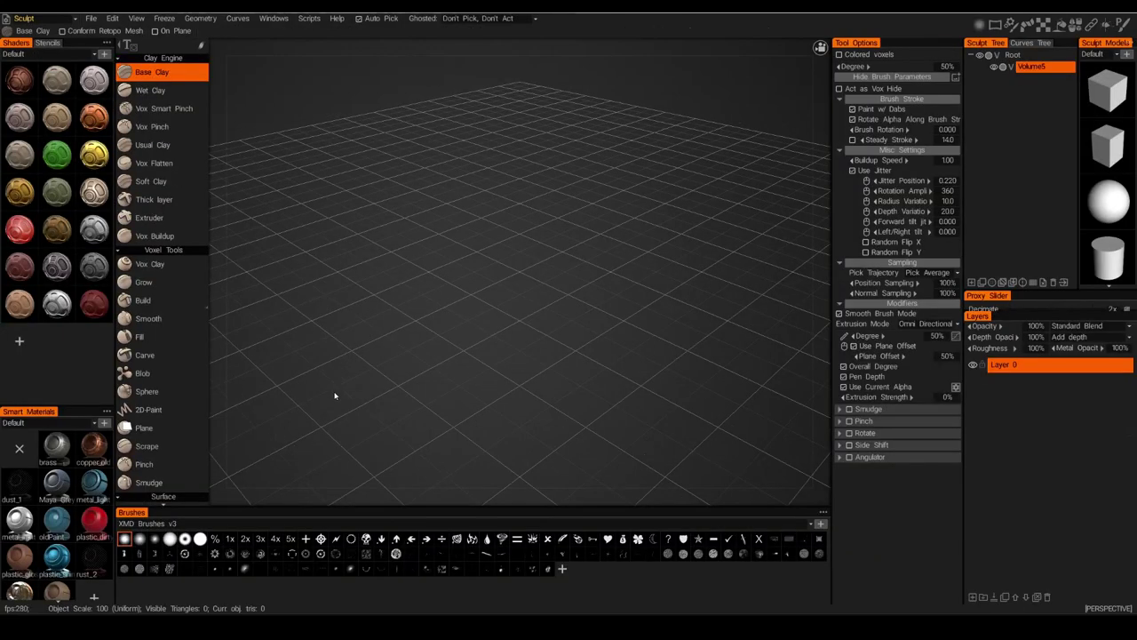
Create a new tree with the Tree Generator in the Objects tool group.
scroll(166, 448, down, 5)
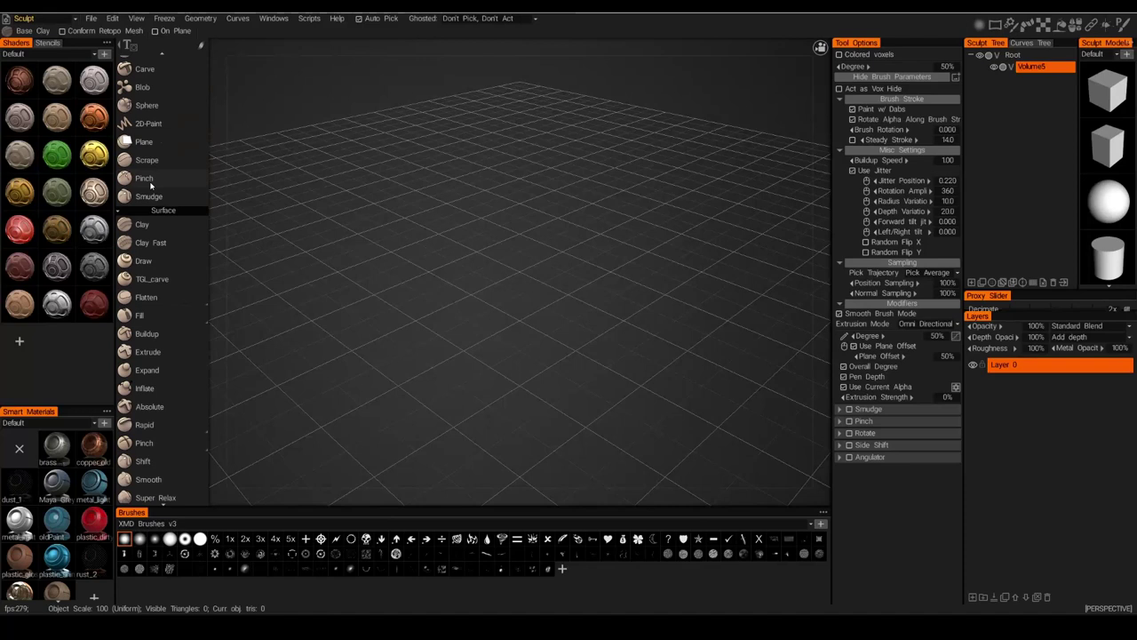
scroll(165, 446, down, 10)
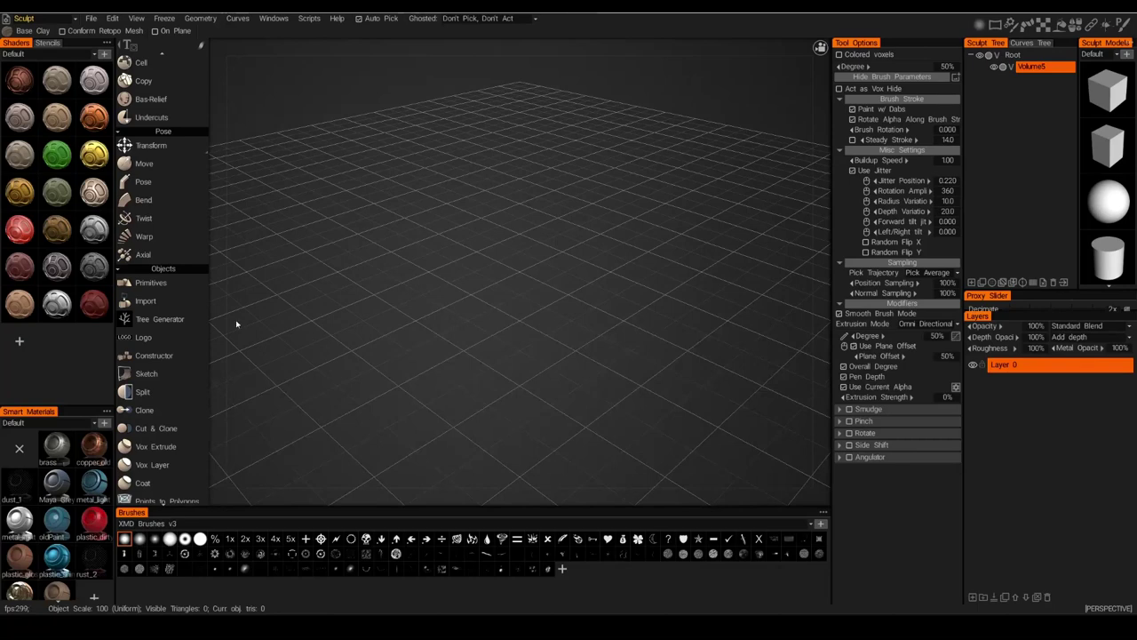
click(161, 322)
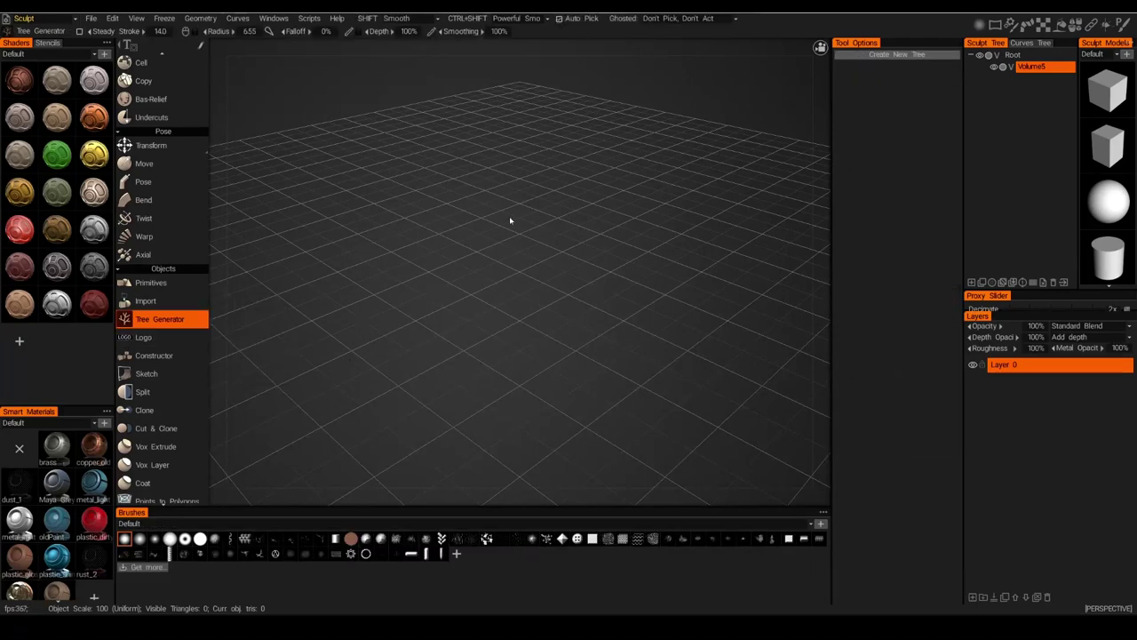
right_drag(470, 287, 502, 306)
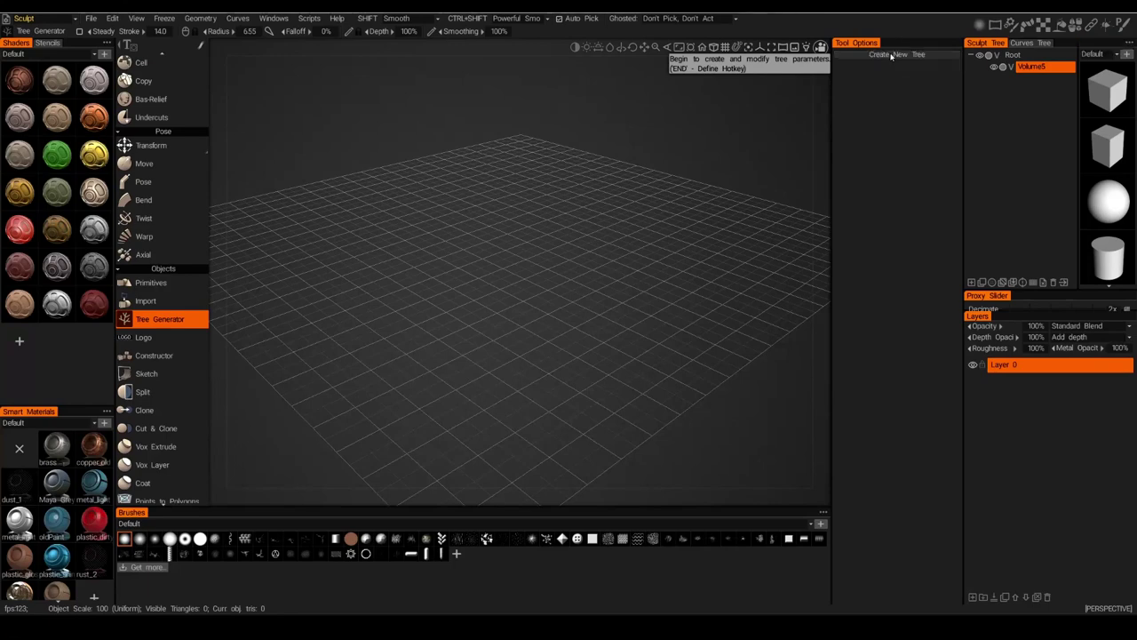
click(892, 55)
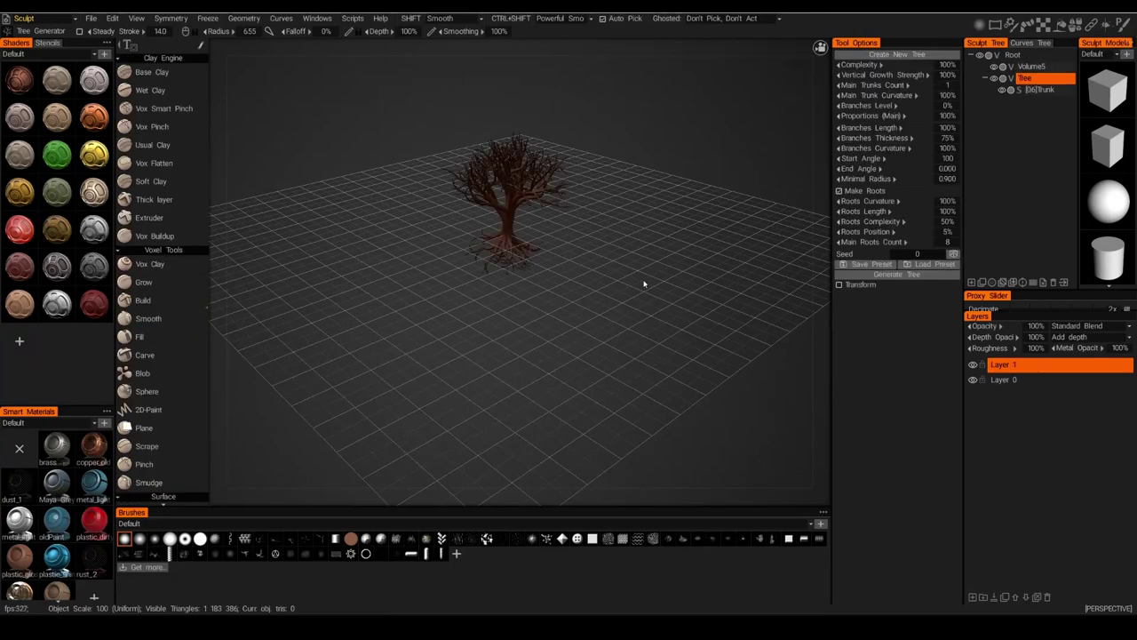
Turn off Make Roots so the tree is generated without roots.
drag(534, 321, 642, 305)
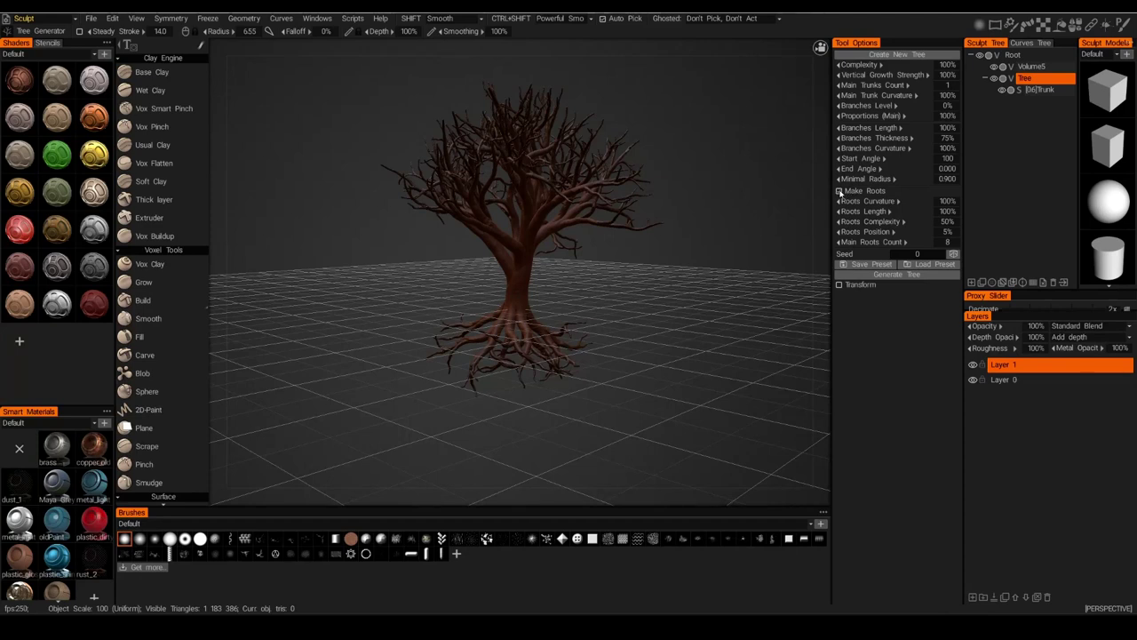
click(838, 191)
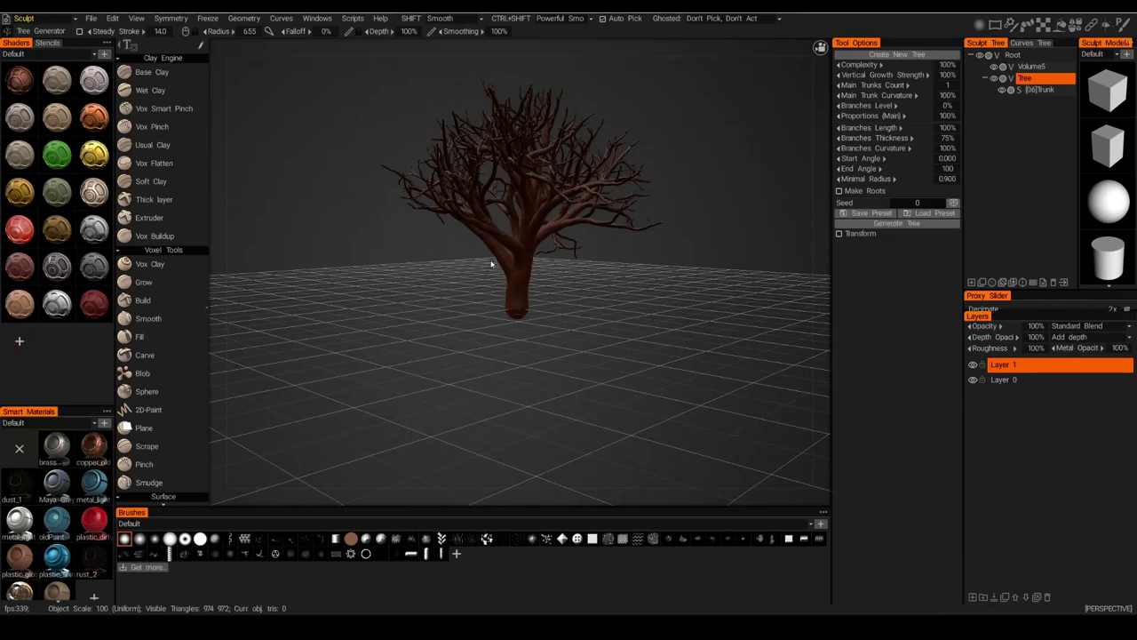
scroll(558, 328, up, 3)
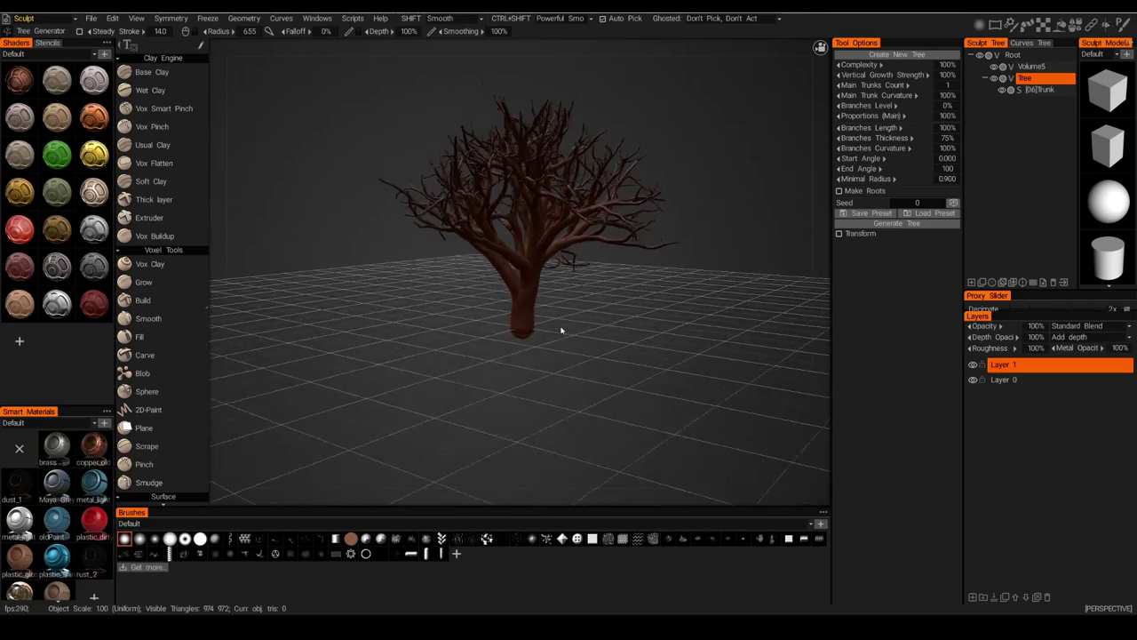
drag(561, 331, 587, 331)
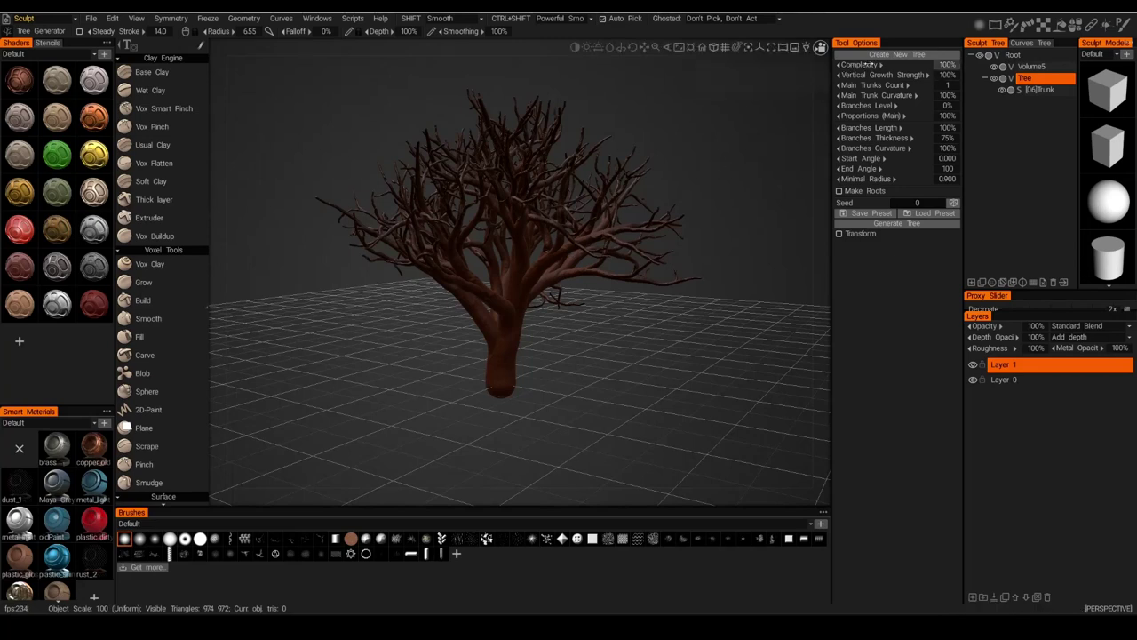
Try reducing the tree's Complexity to 58% and to about 36%.
drag(866, 64, 858, 65)
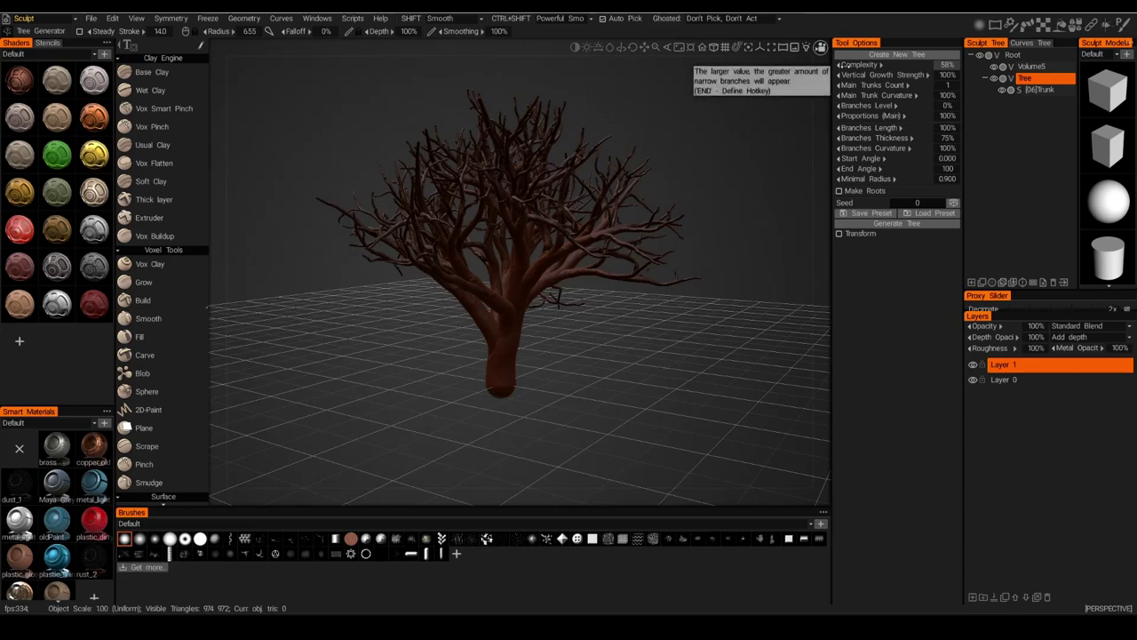
drag(578, 369, 640, 227)
drag(863, 65, 856, 66)
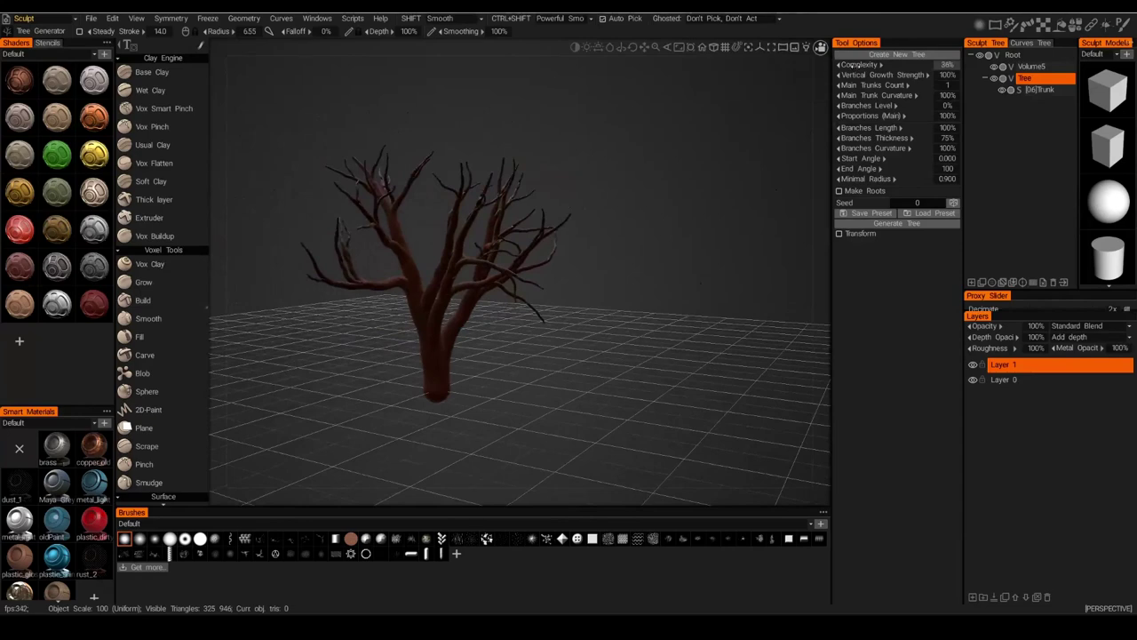
drag(675, 248, 622, 337)
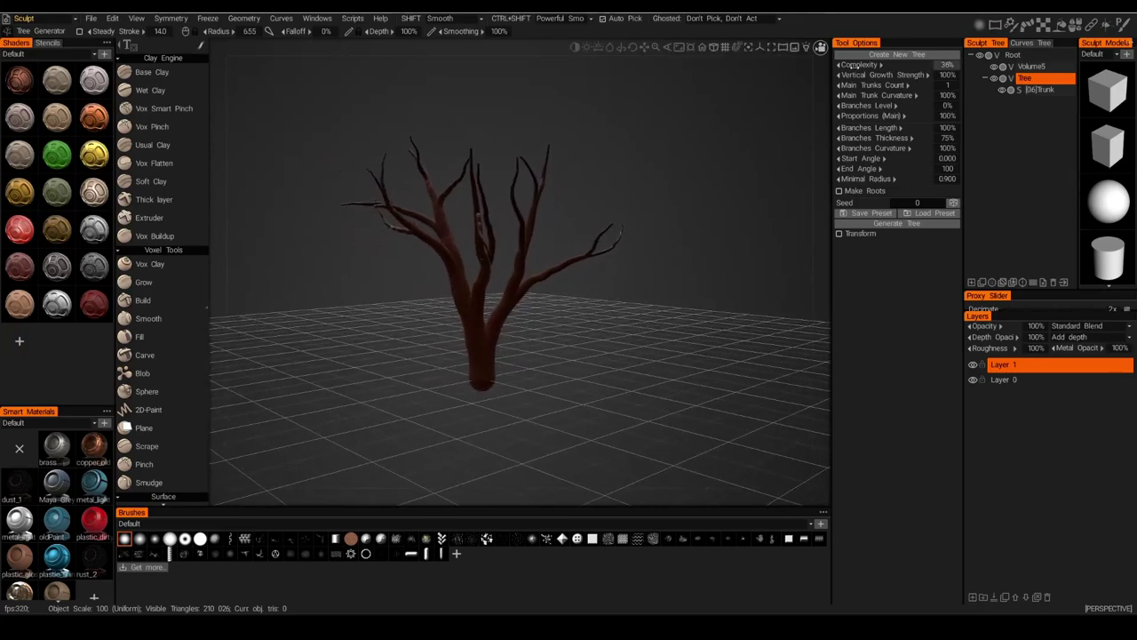
Set the tree's Complexity to 73% and inspect the branches from several sides.
drag(875, 66, 873, 65)
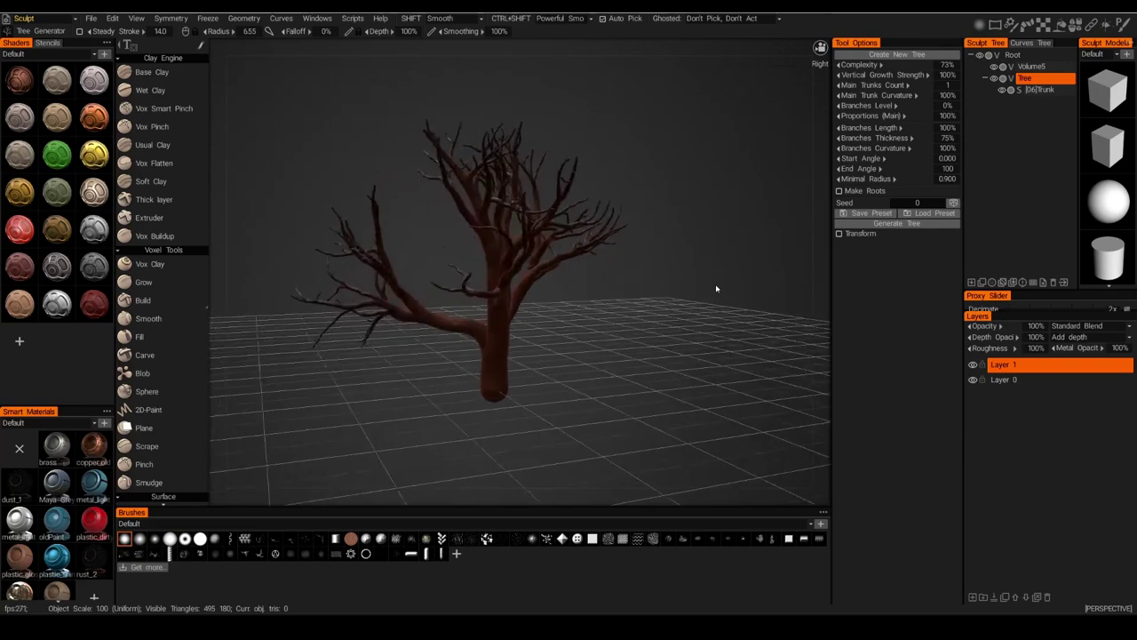
drag(716, 295, 610, 308)
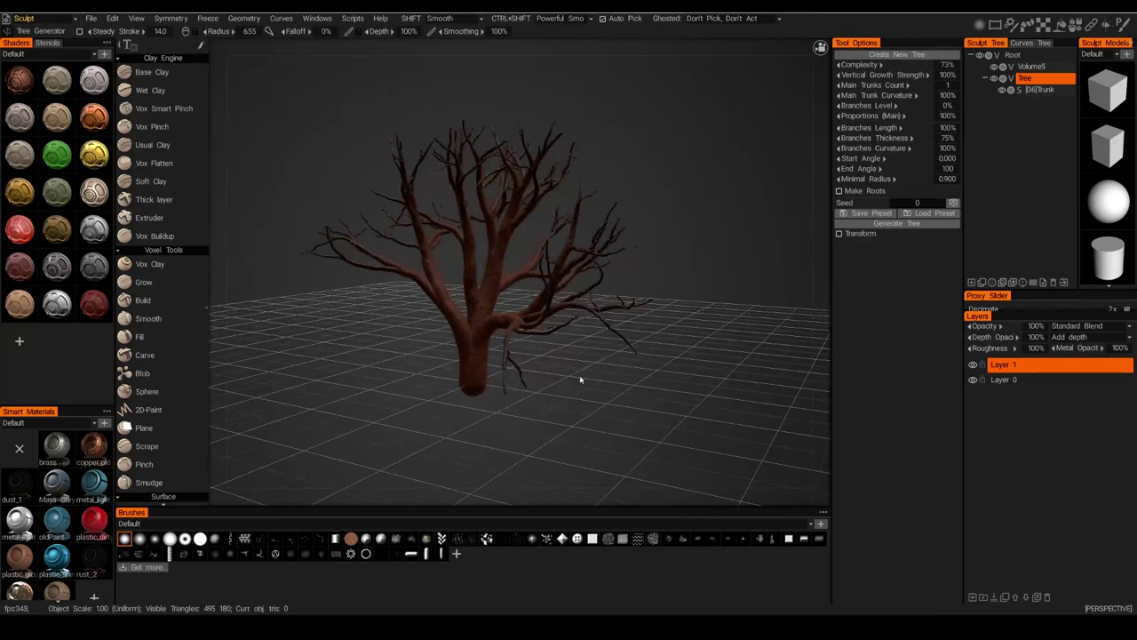
drag(564, 358, 765, 237)
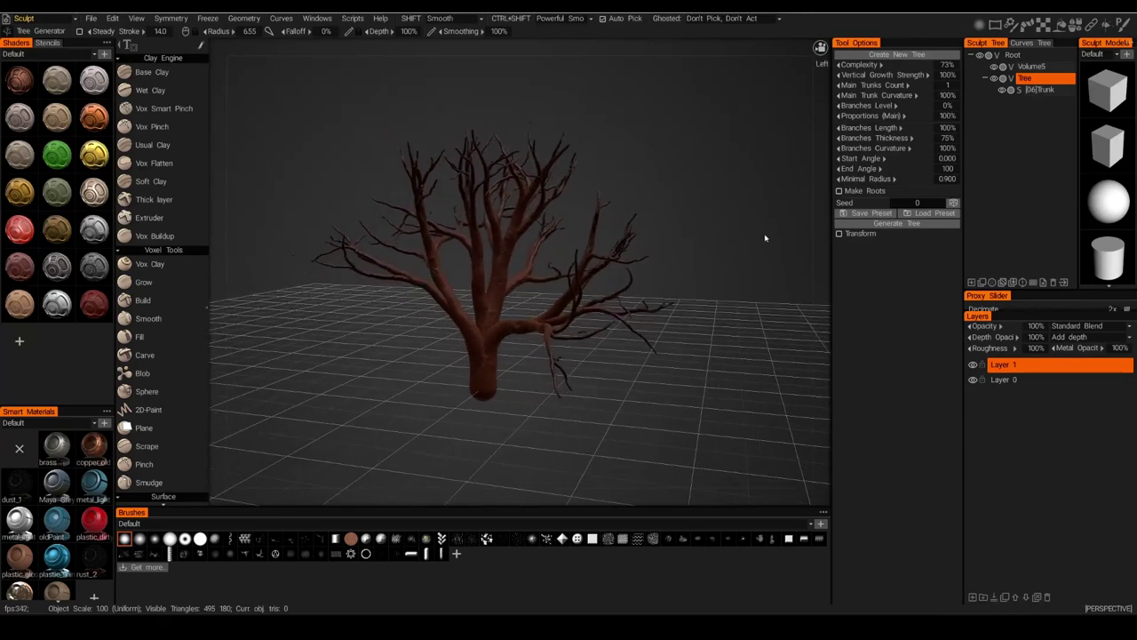
Set the tree's Seed to 123 and inspect the new branch layout.
click(920, 204)
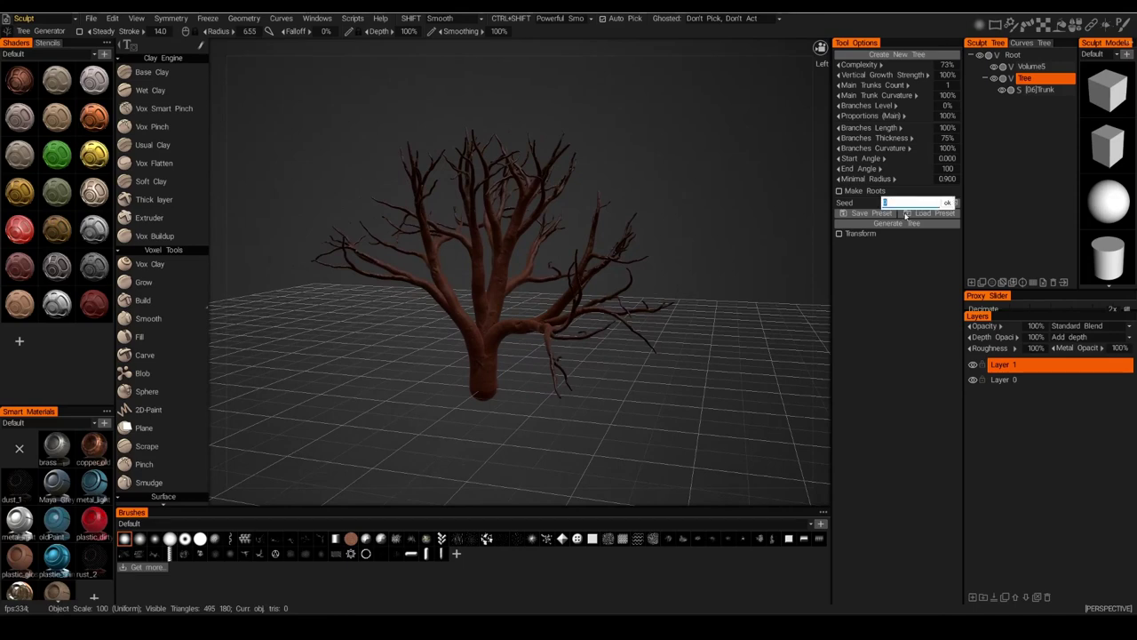
key(Return)
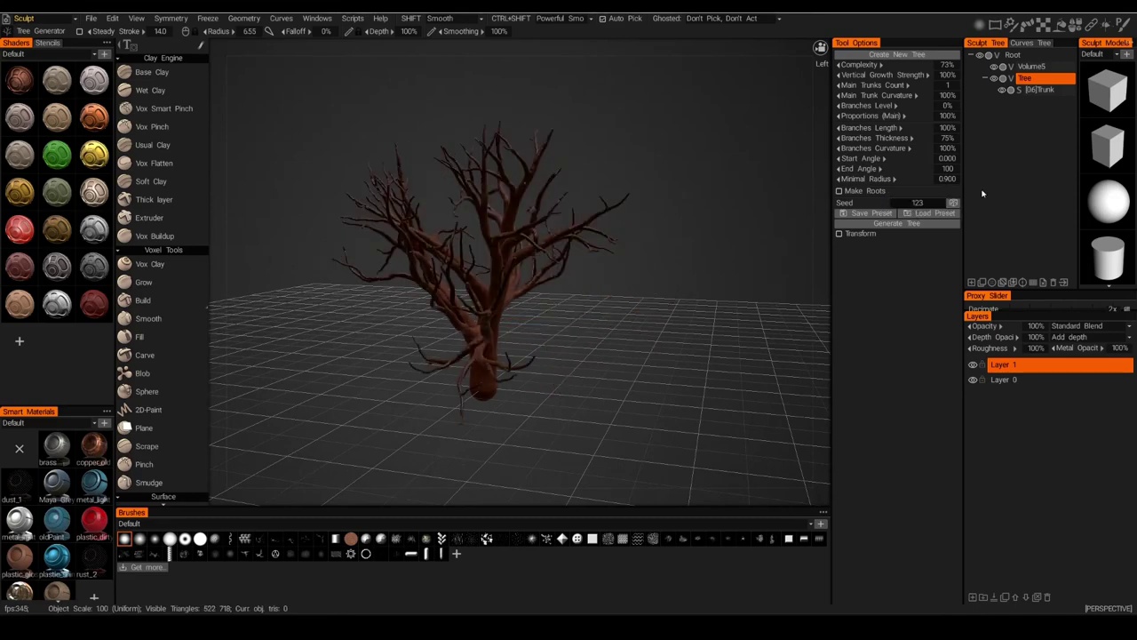
drag(747, 210, 678, 266)
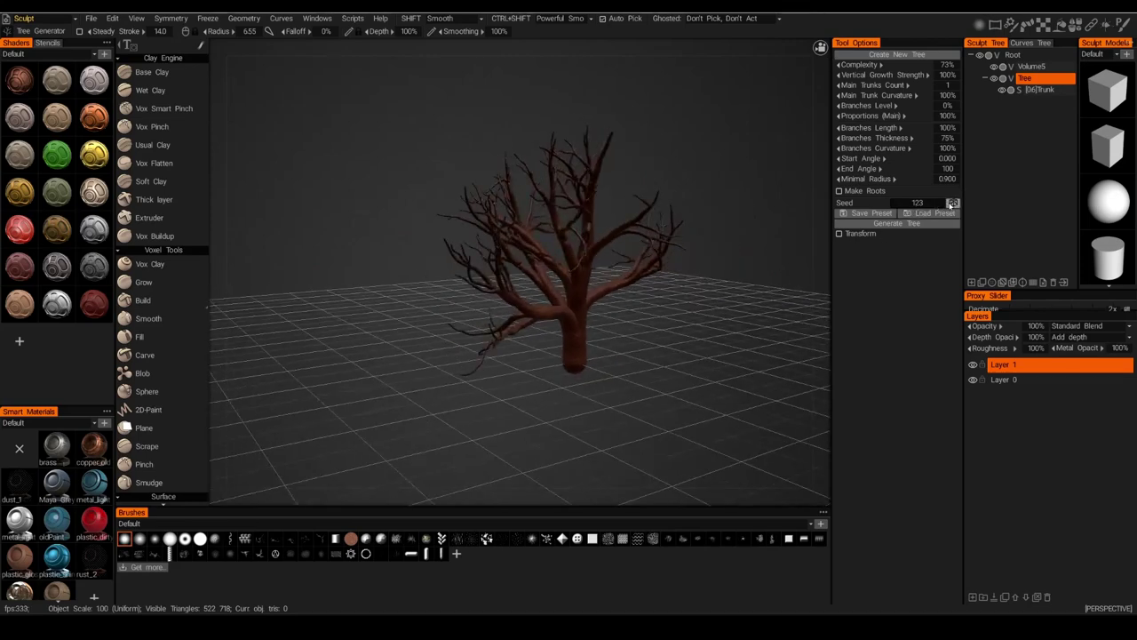
Randomize the tree's Seed twice to produce a different branch layout.
click(953, 204)
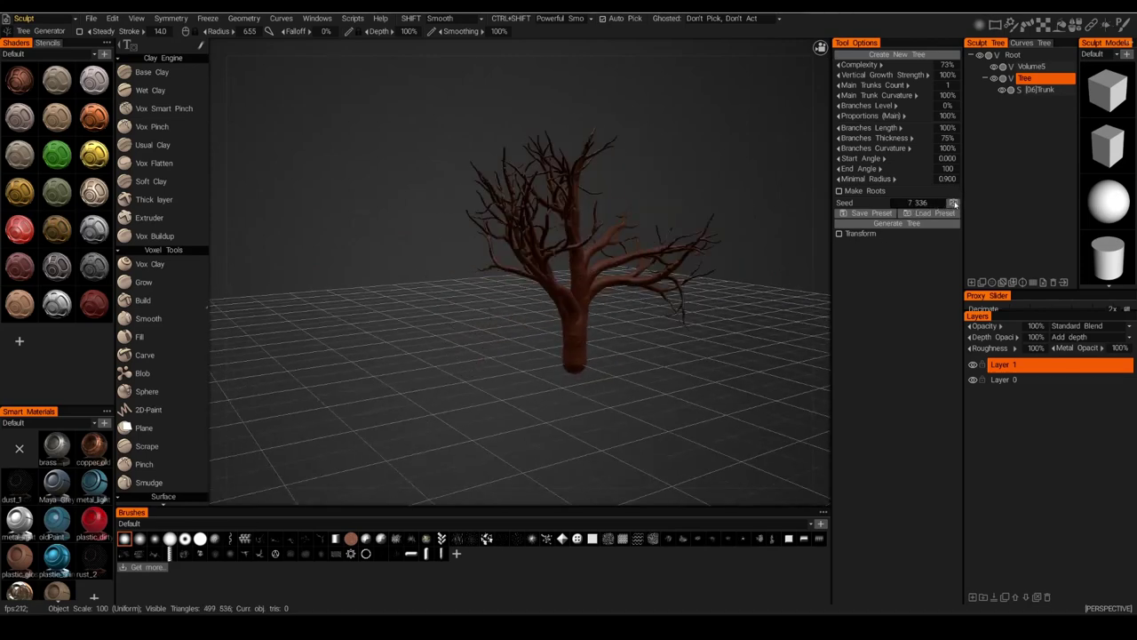
click(952, 203)
drag(622, 294, 658, 349)
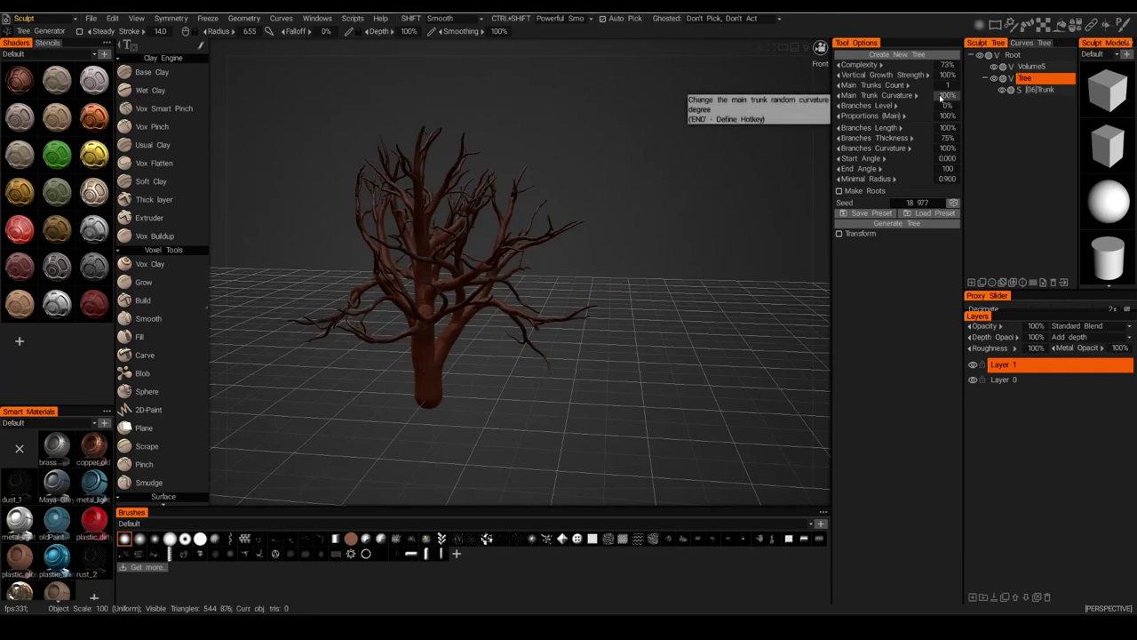
Set the tree's Vertical Growth Strength to 300%.
click(947, 74)
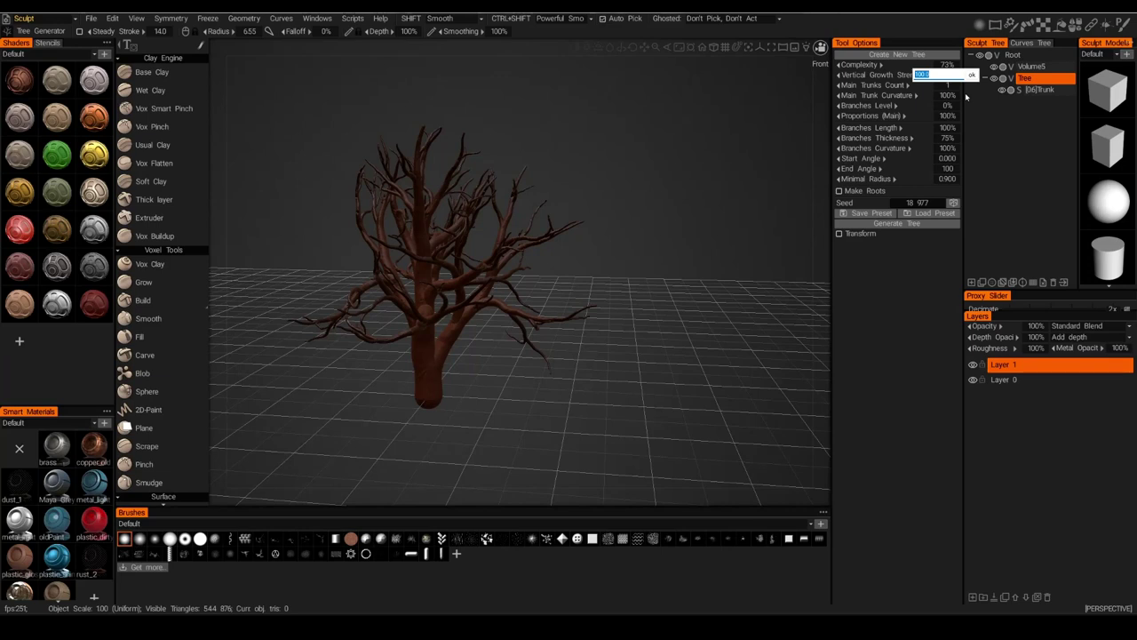
text(300)
key(Return)
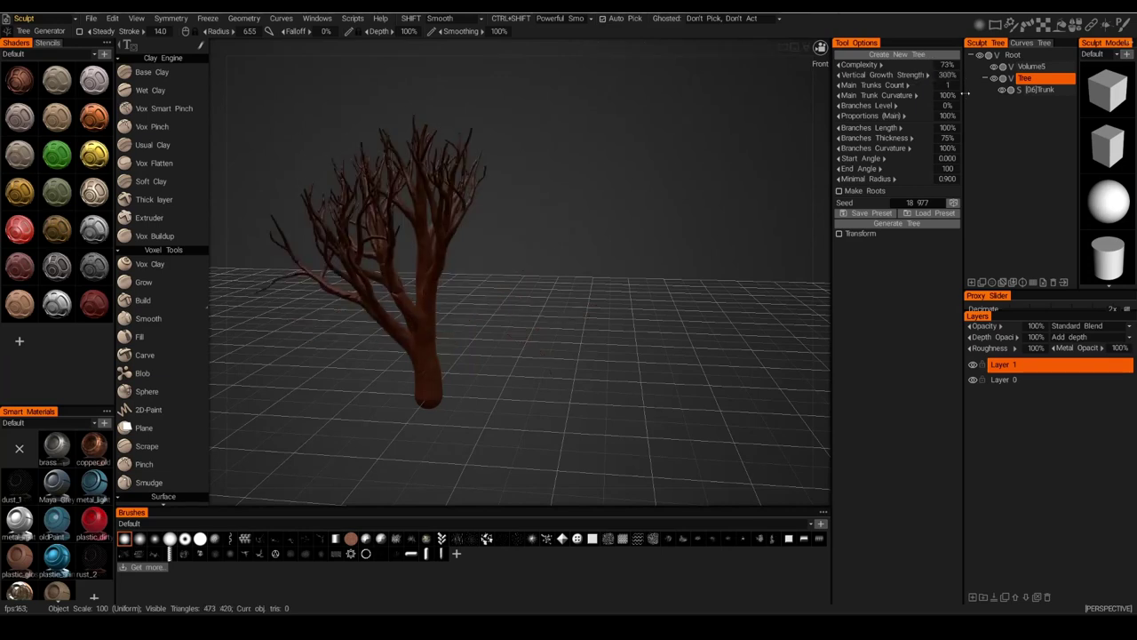
drag(823, 182, 806, 194)
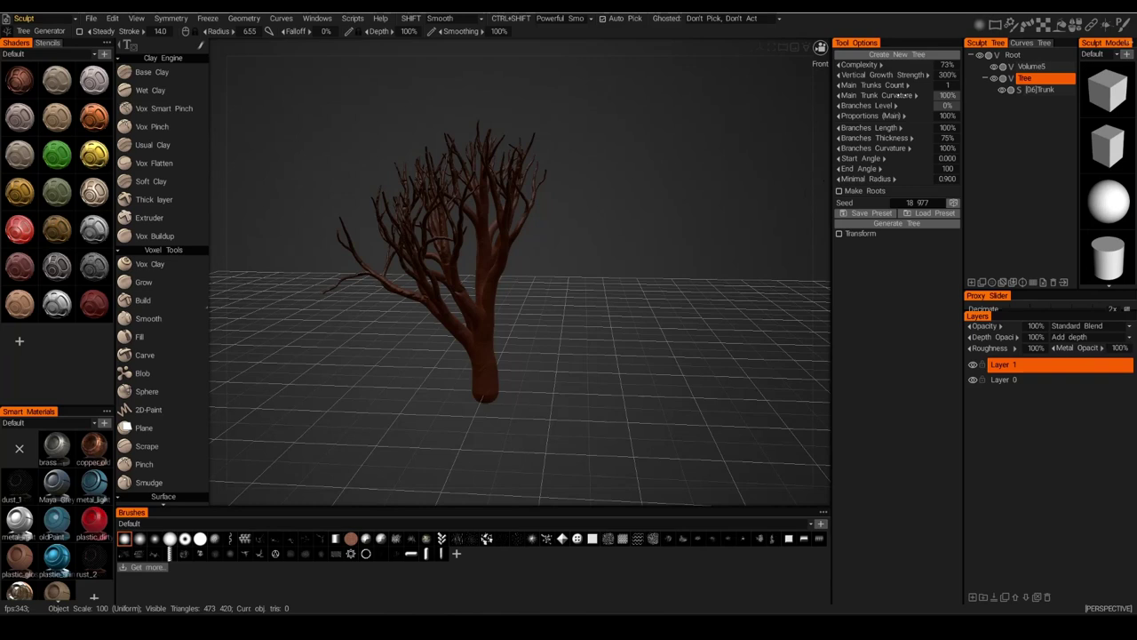
Set the tree's Vertical Growth Strength to 30% and inspect the shape from other angles.
click(950, 78)
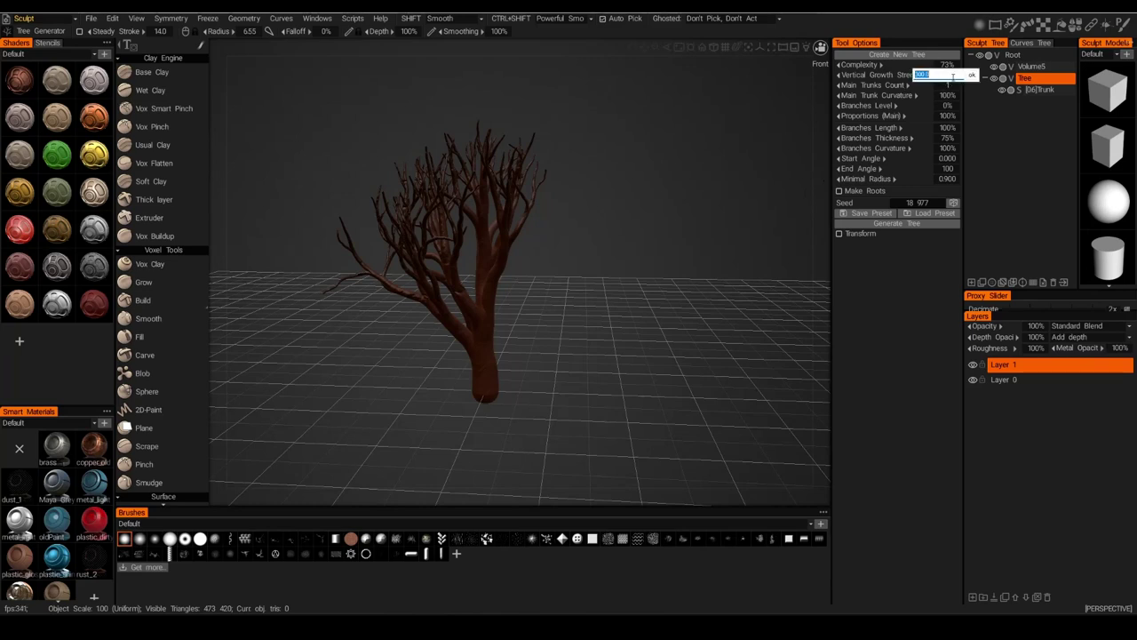
text(30)
key(Return)
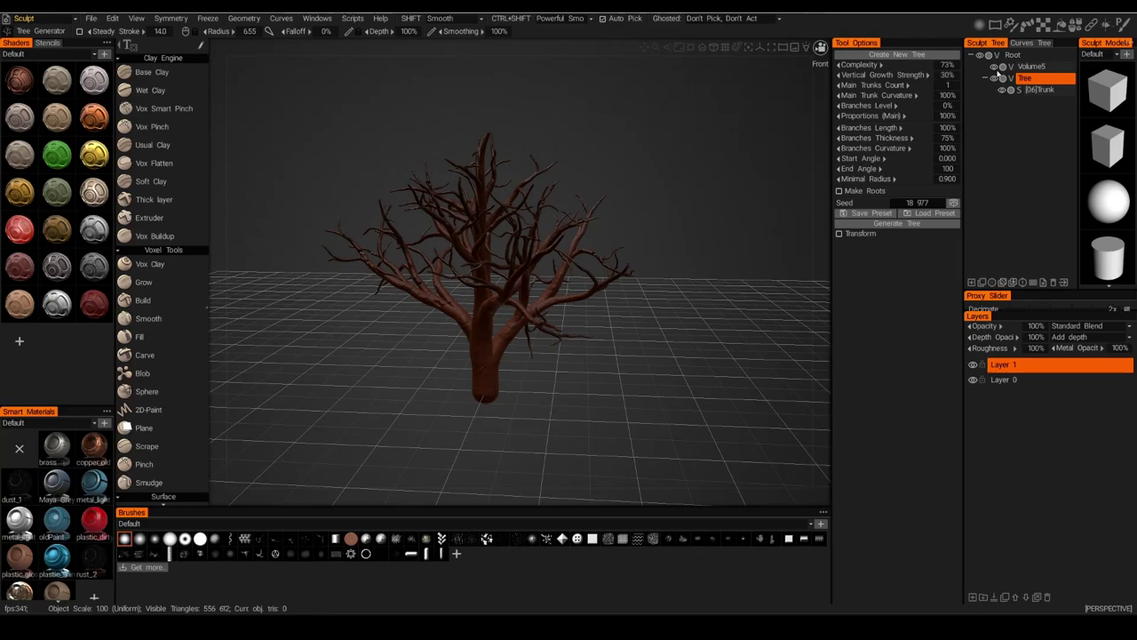
drag(613, 182, 513, 267)
drag(551, 355, 569, 282)
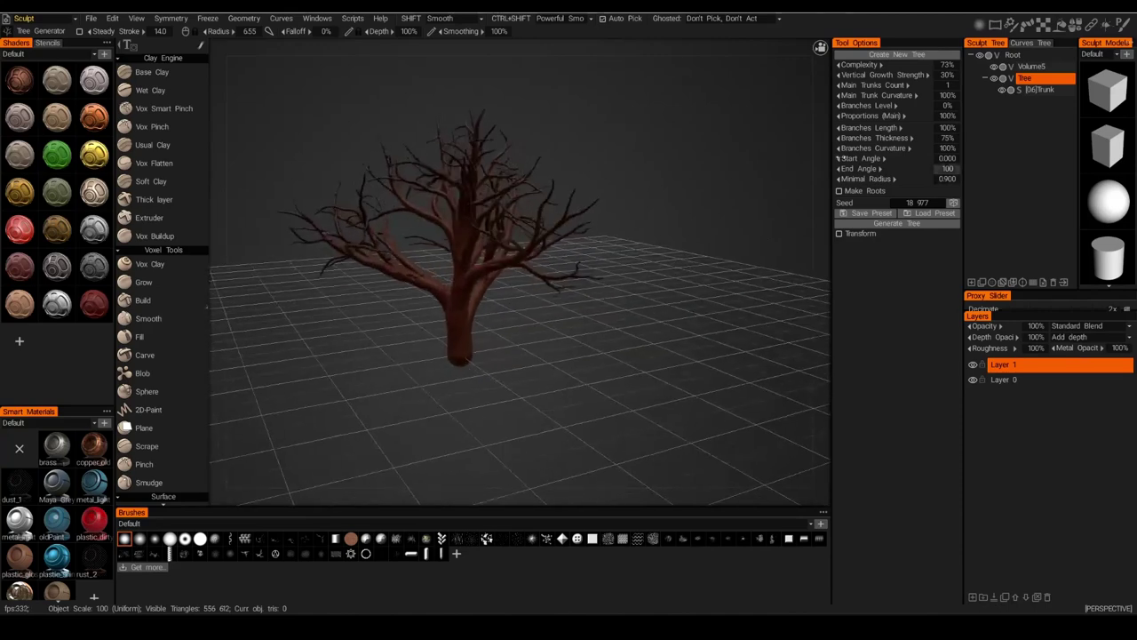
Try the tree's Vertical Growth Strength at -30% and at 0%.
click(955, 76)
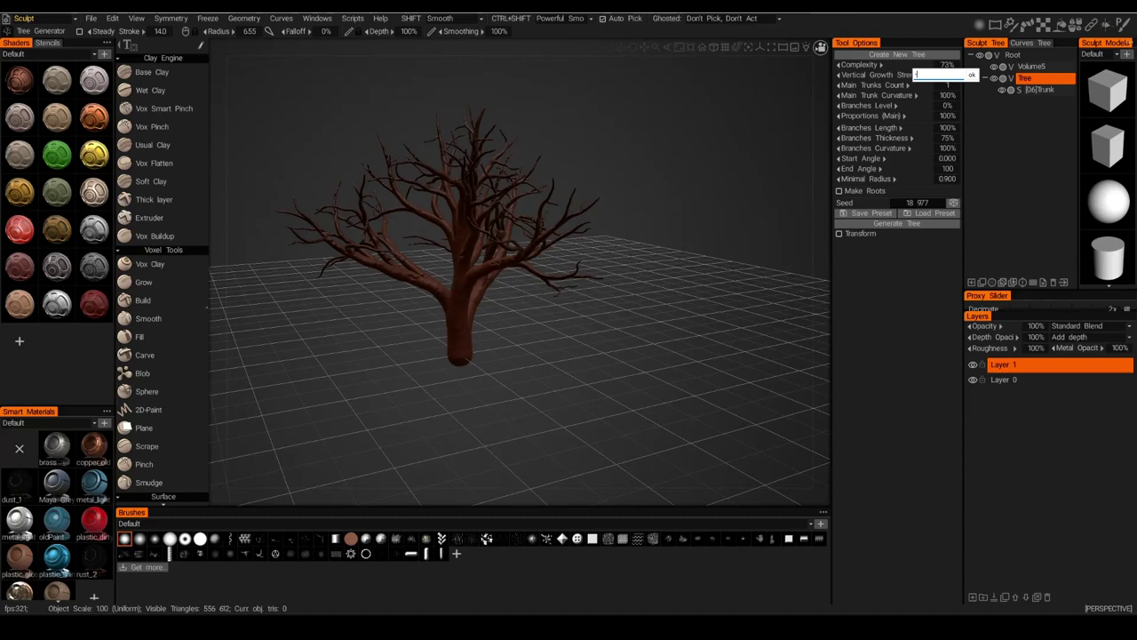
text(-30)
key(Return)
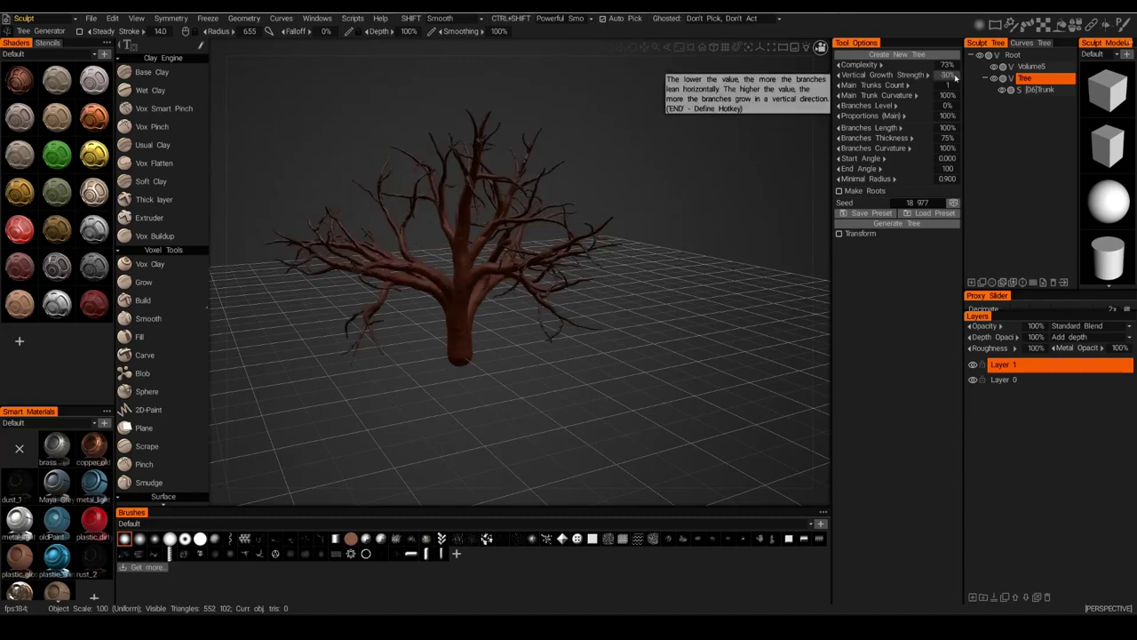
drag(720, 180, 570, 365)
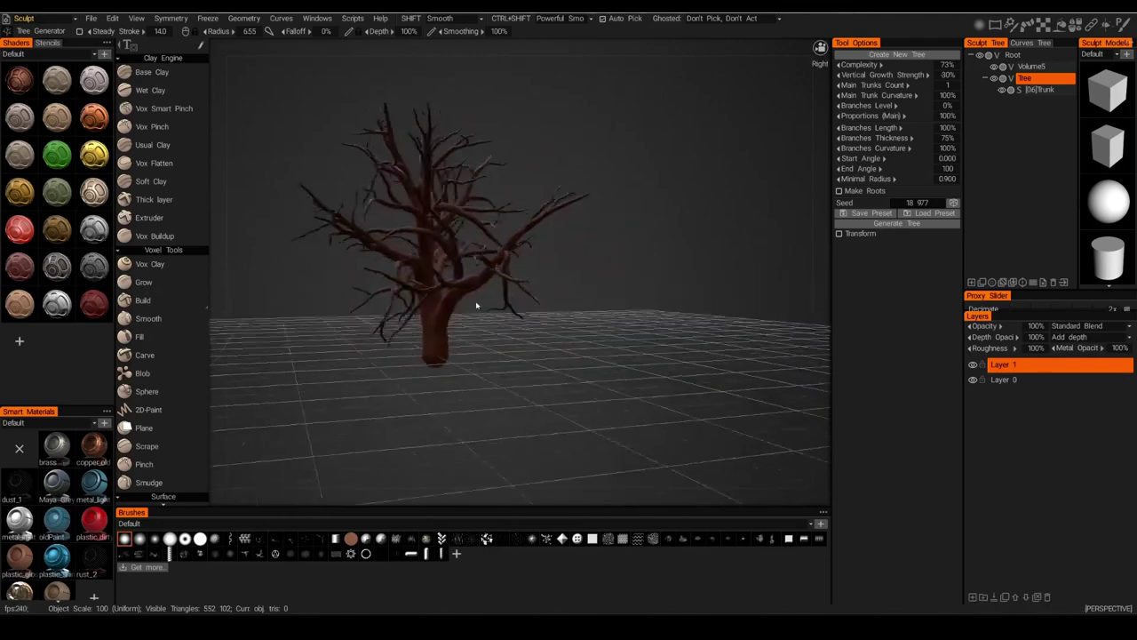
middle_drag(476, 306, 524, 374)
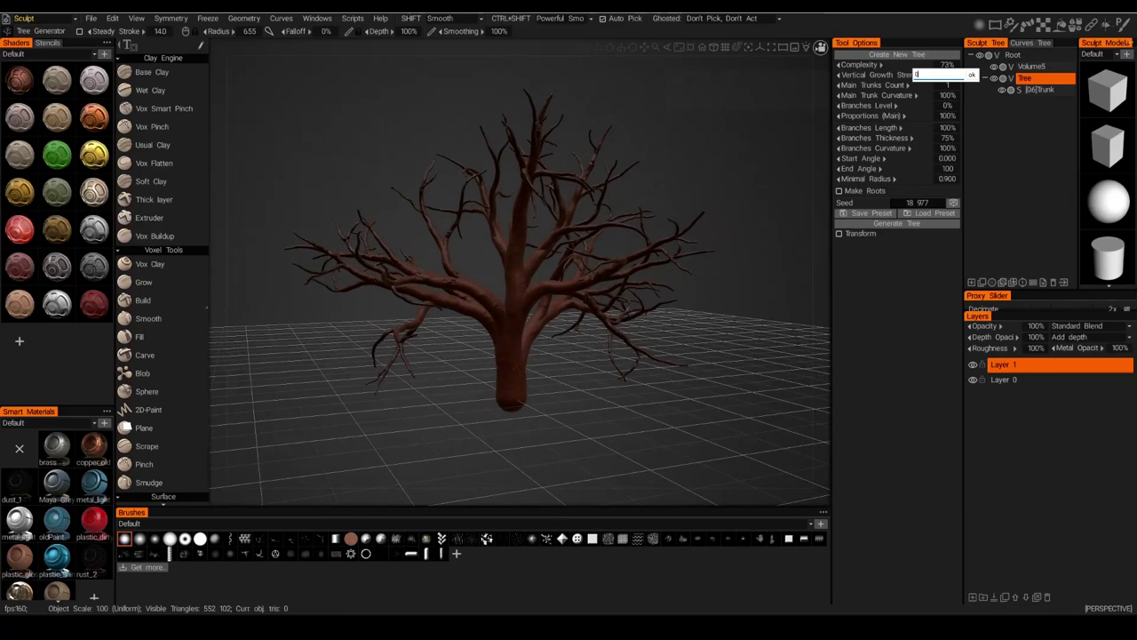
key(Return)
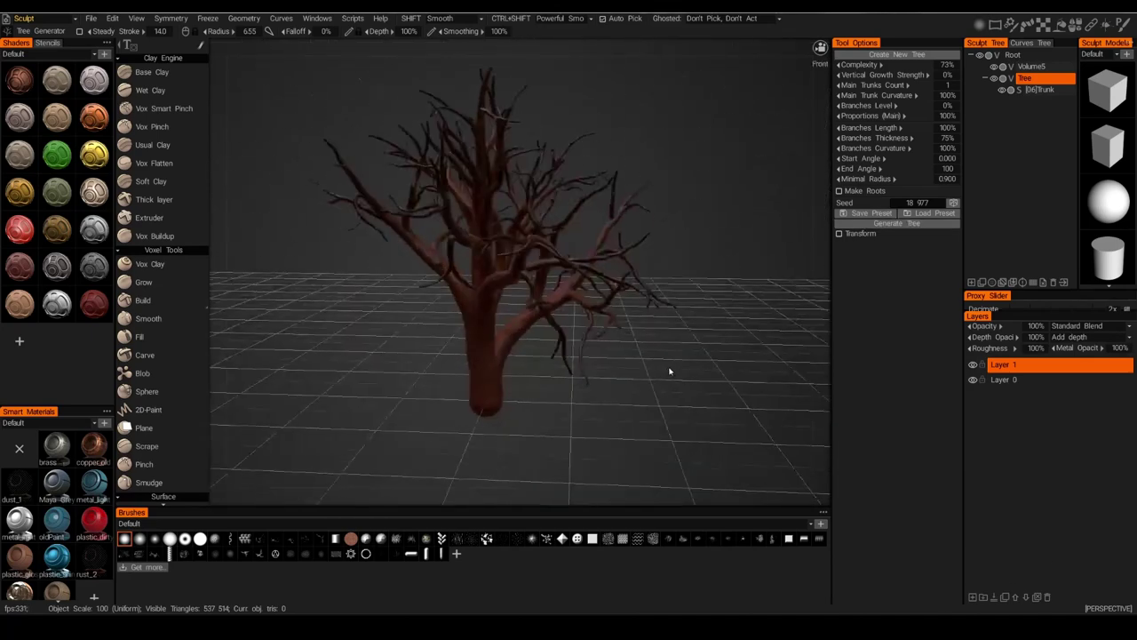
Set the tree's Vertical Growth Strength to 100%.
click(947, 75)
text(1)
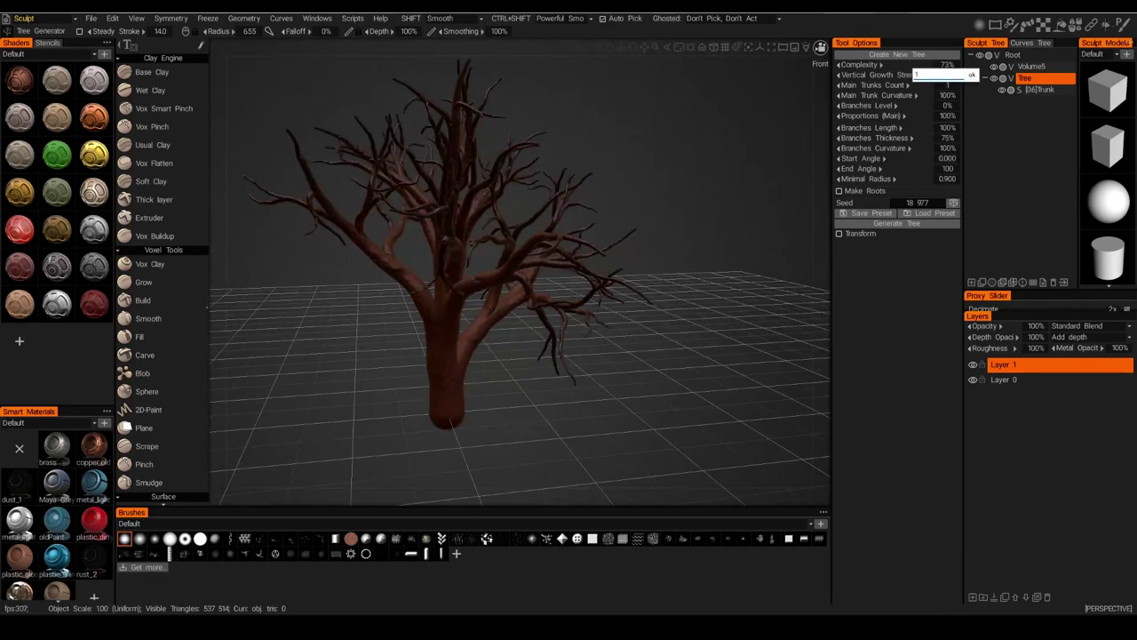
text(00)
key(Return)
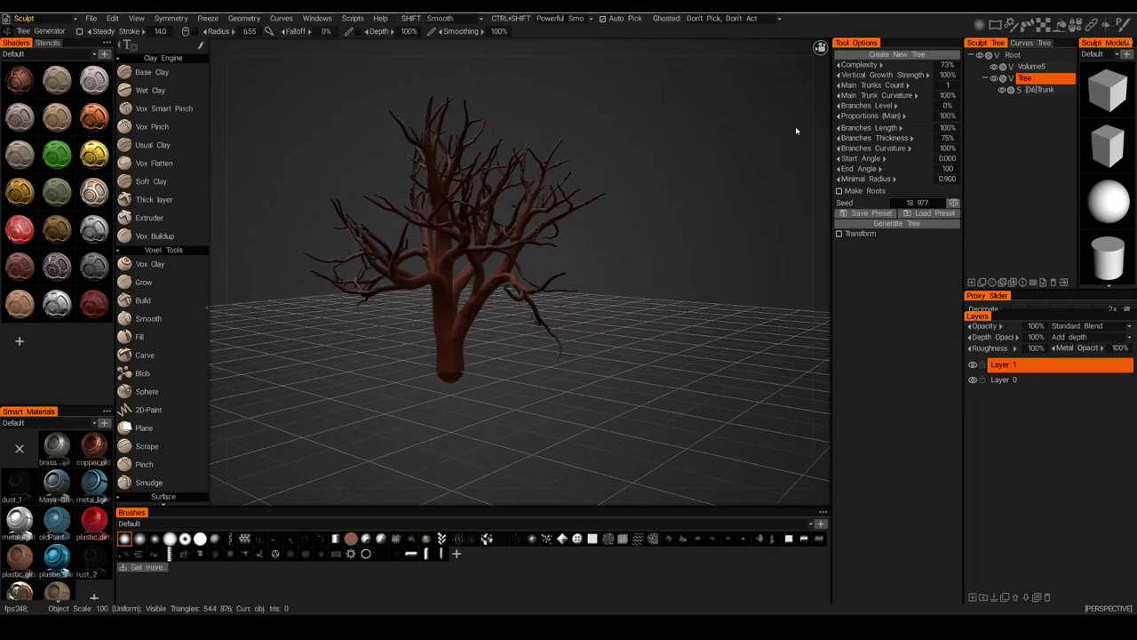
Set the tree's Main Trunk Curvature to 500% and inspect the bent trunk from several angles.
middle_drag(795, 130, 459, 355)
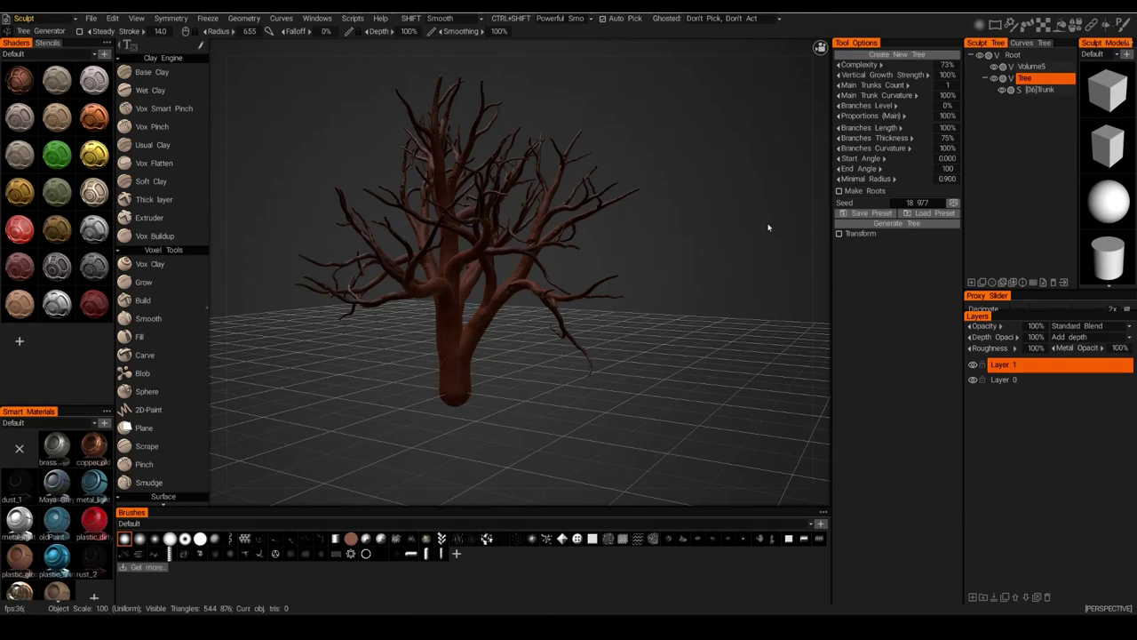
drag(768, 228, 770, 226)
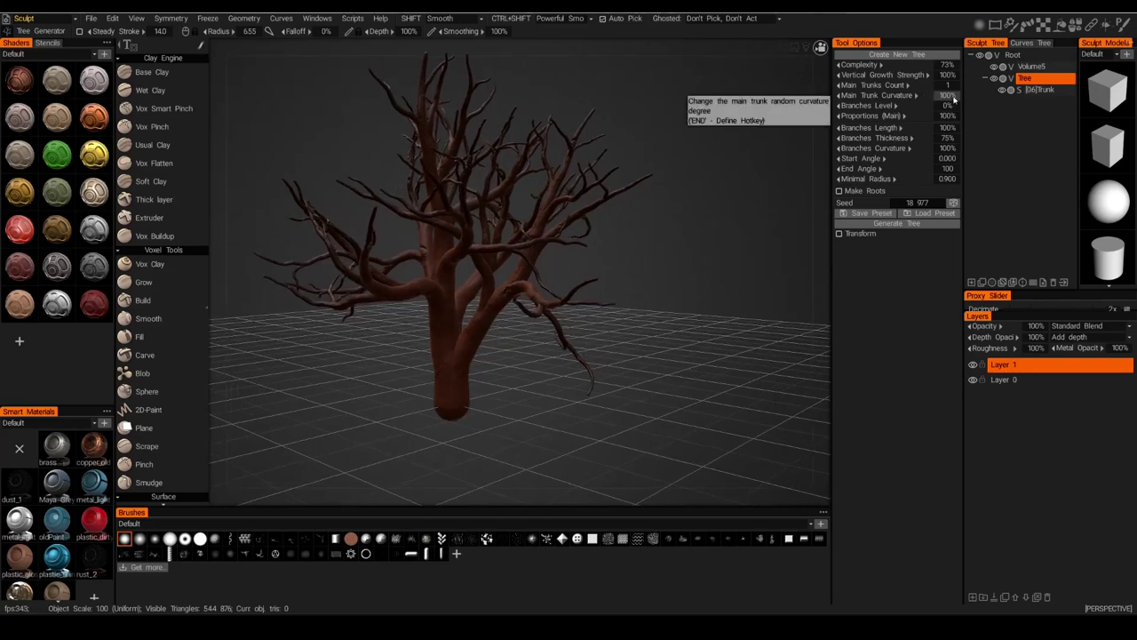
click(960, 96)
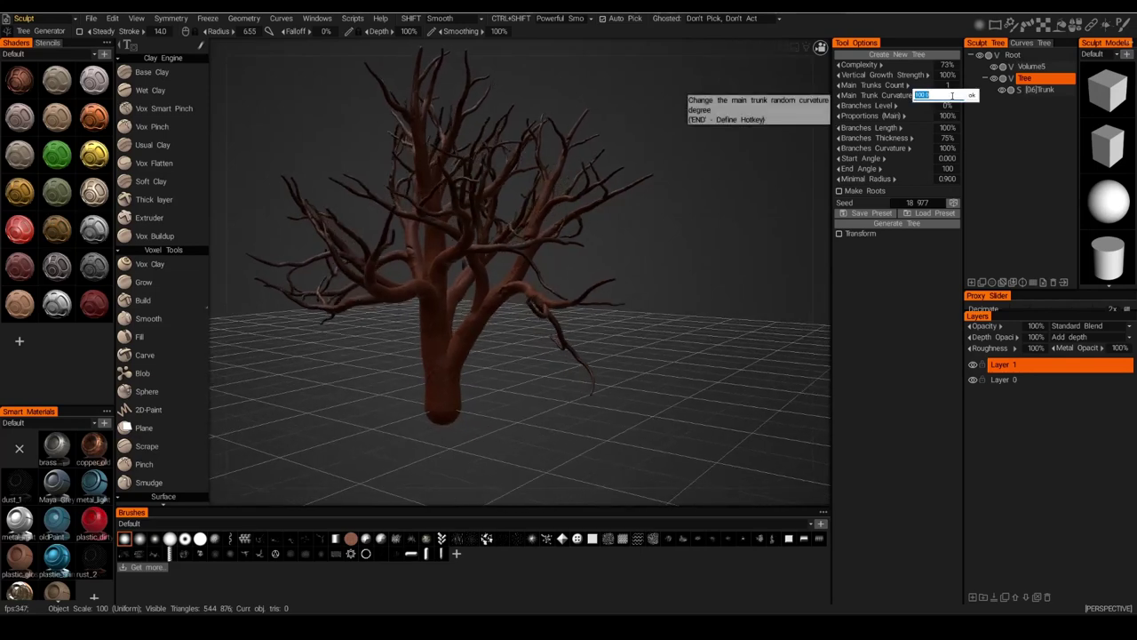
text(500)
key(Return)
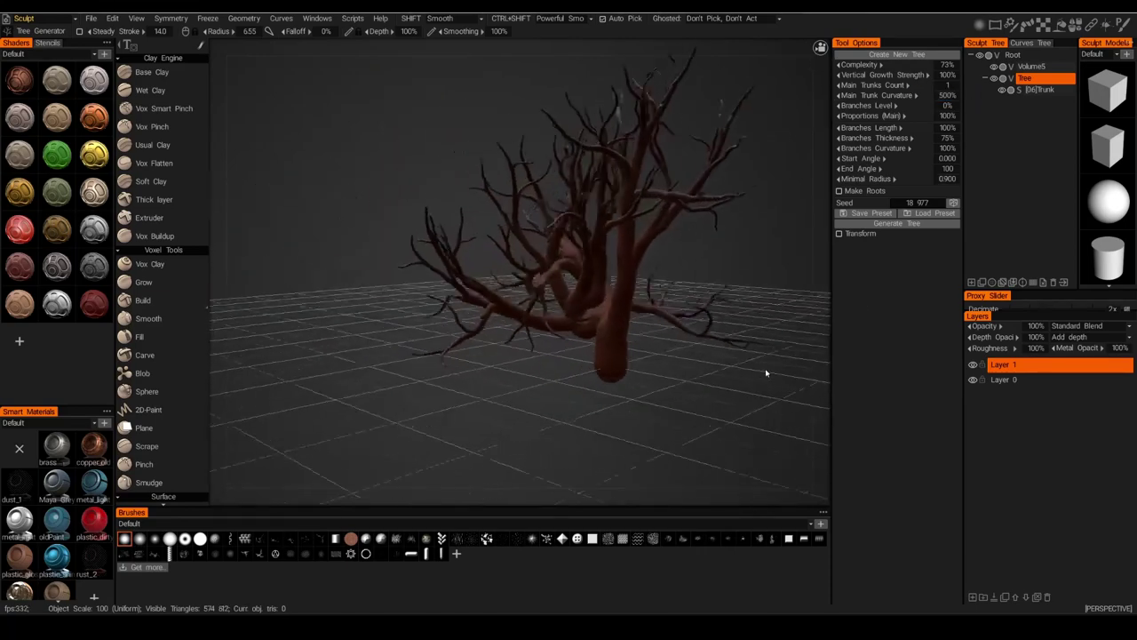
scroll(750, 383, up, 10)
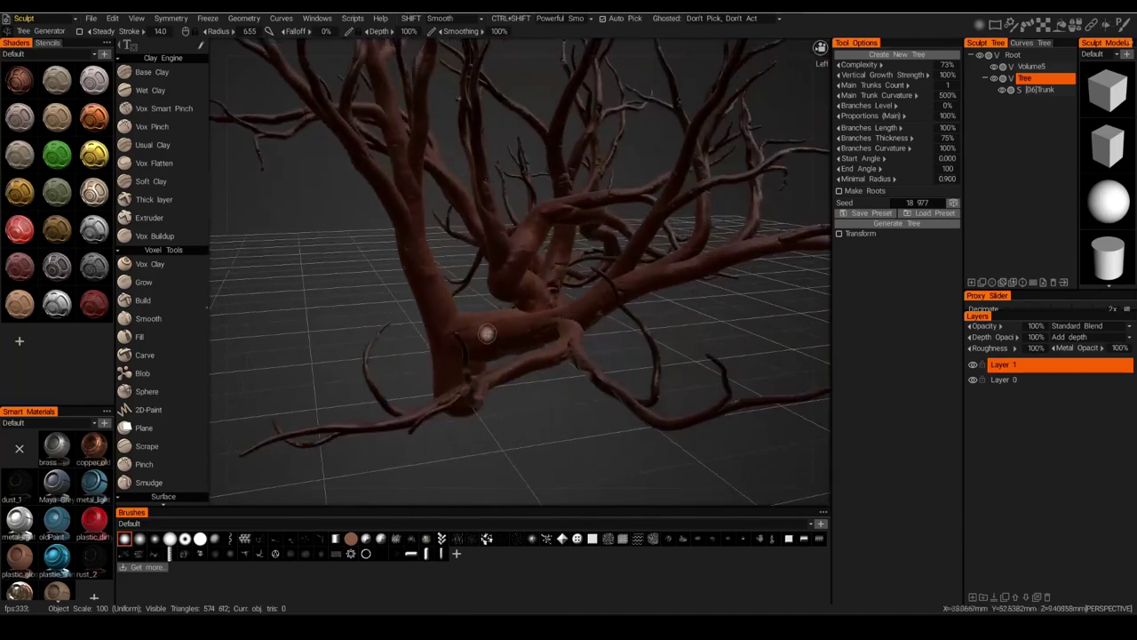
alt+drag(487, 333, 453, 376)
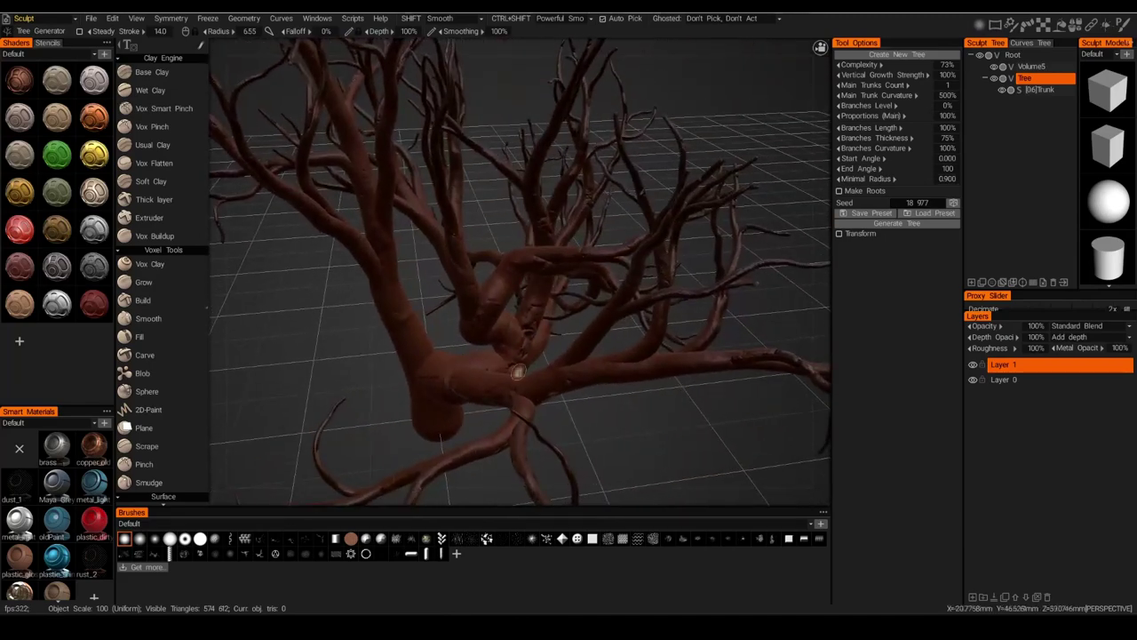
middle_drag(518, 373, 570, 253)
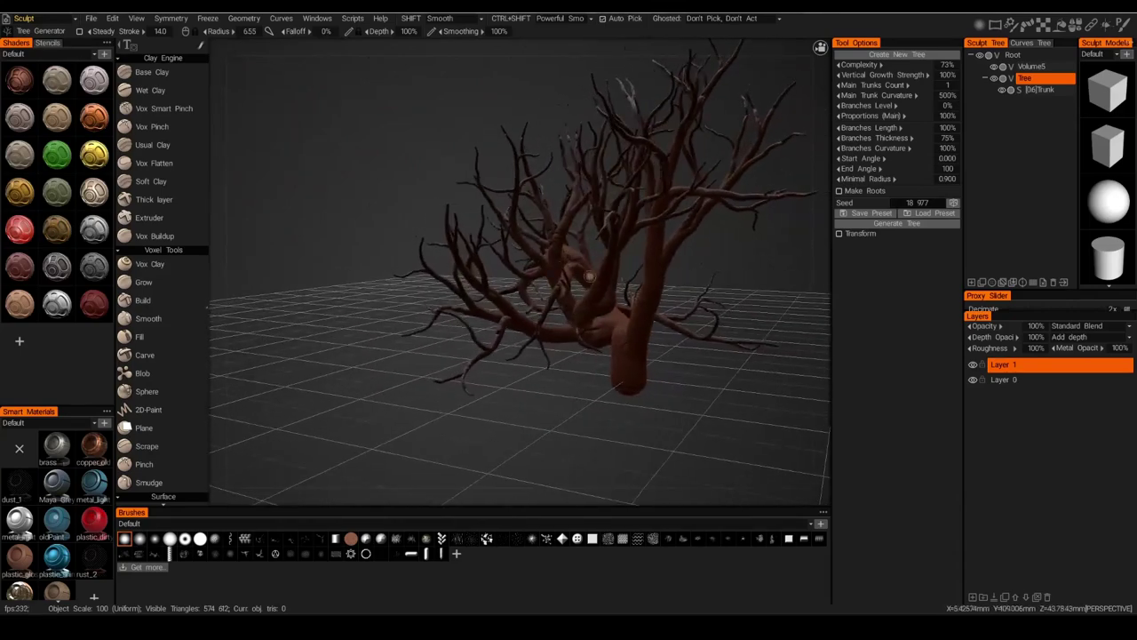
Set the tree's Main Trunk Curvature to 100%.
click(944, 95)
text(100)
key(Return)
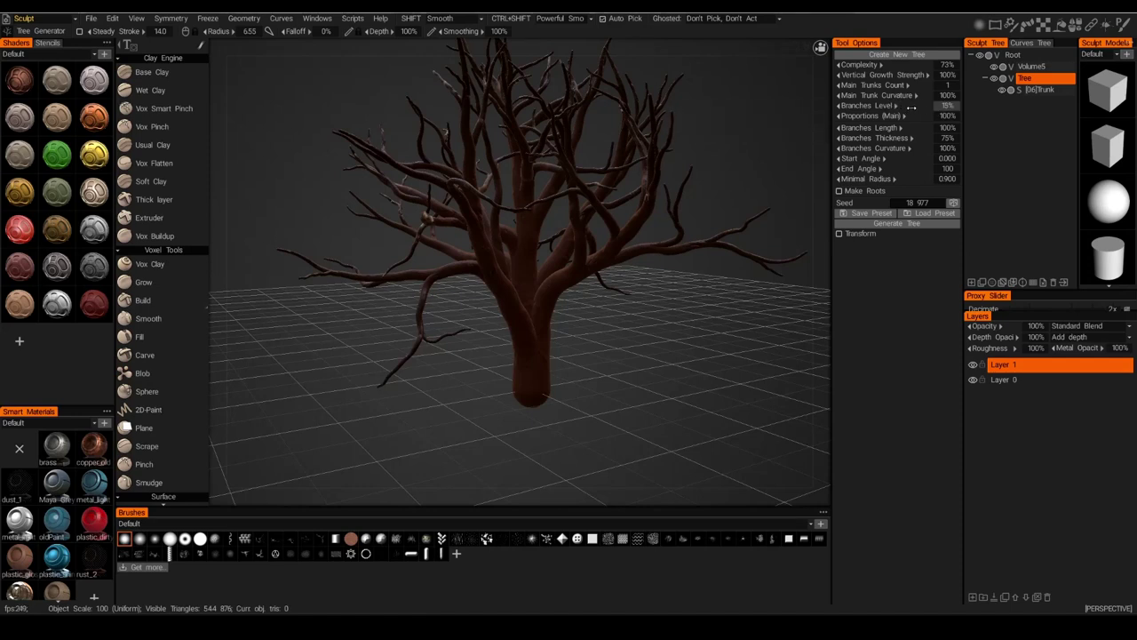
Raise the tree's Branches Level through 15% and 20% to 24%, checking the trunk from other angles.
drag(636, 295, 515, 308)
drag(632, 305, 525, 283)
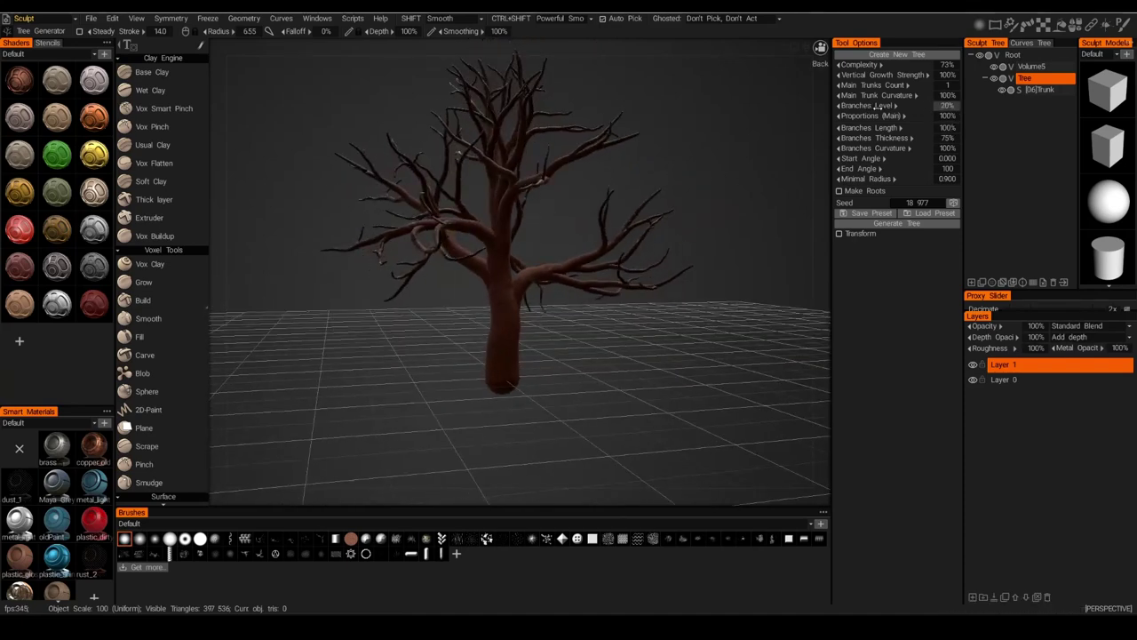
drag(878, 107, 884, 107)
drag(686, 284, 665, 304)
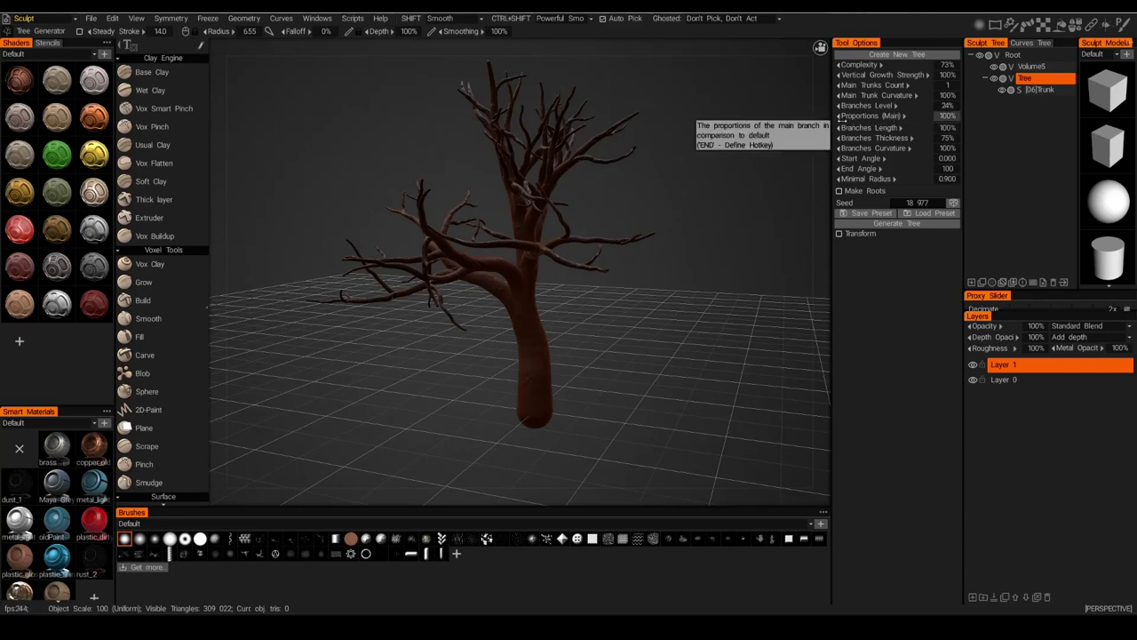
Set the tree's Proportions (Main) to 300% and inspect the full height of the tree.
drag(711, 178, 536, 337)
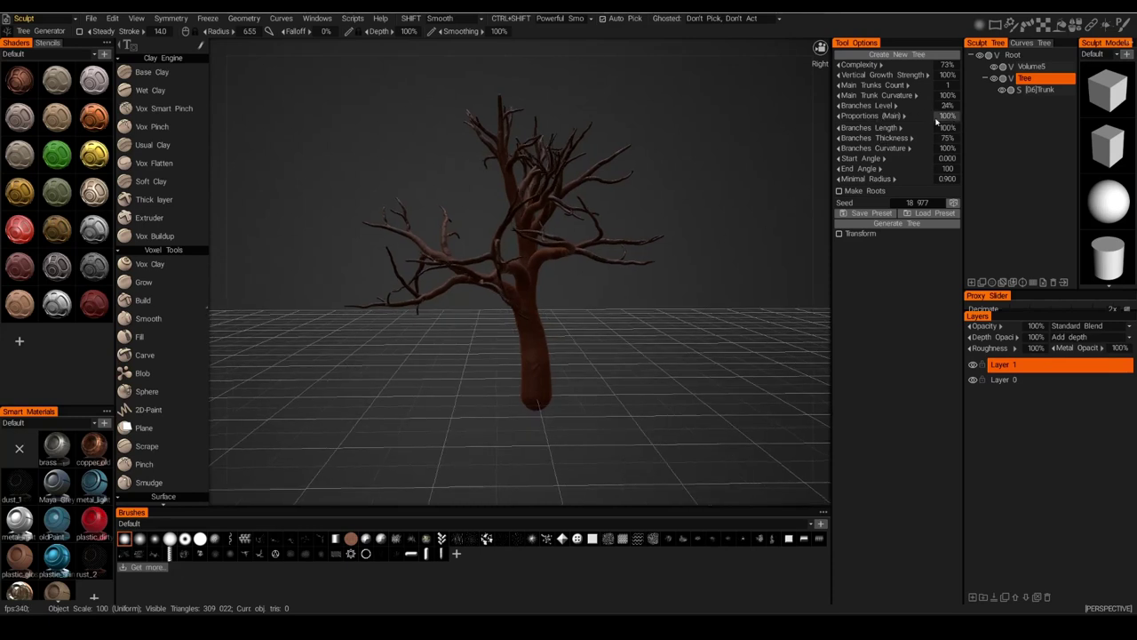
click(949, 117)
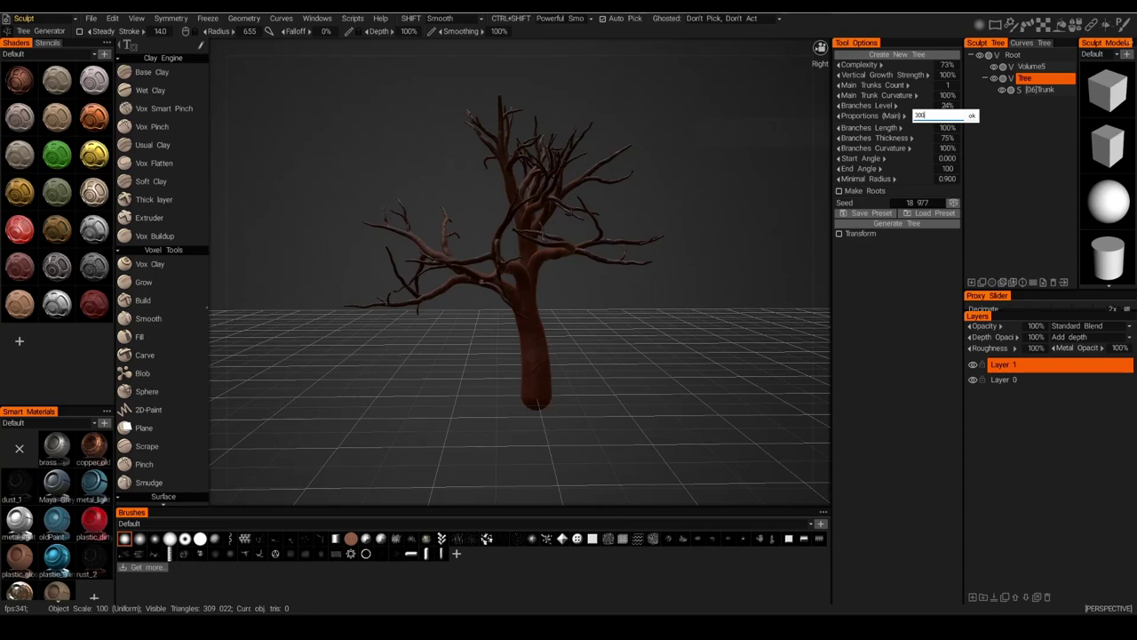
key(Return)
middle_drag(776, 337, 690, 382)
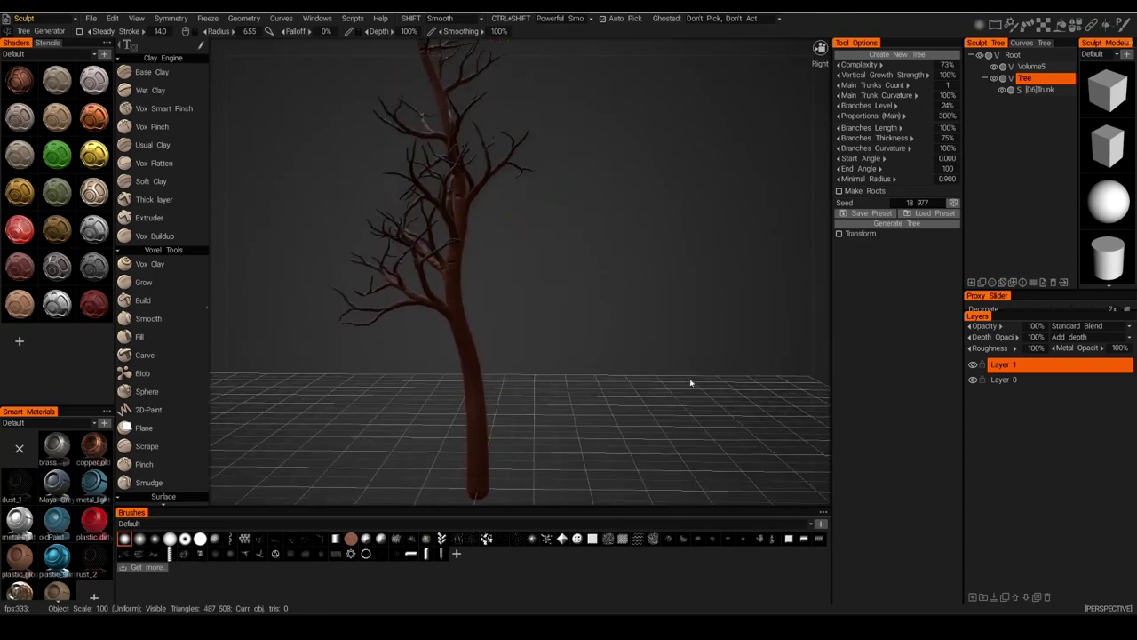
drag(691, 382, 539, 467)
drag(535, 388, 548, 352)
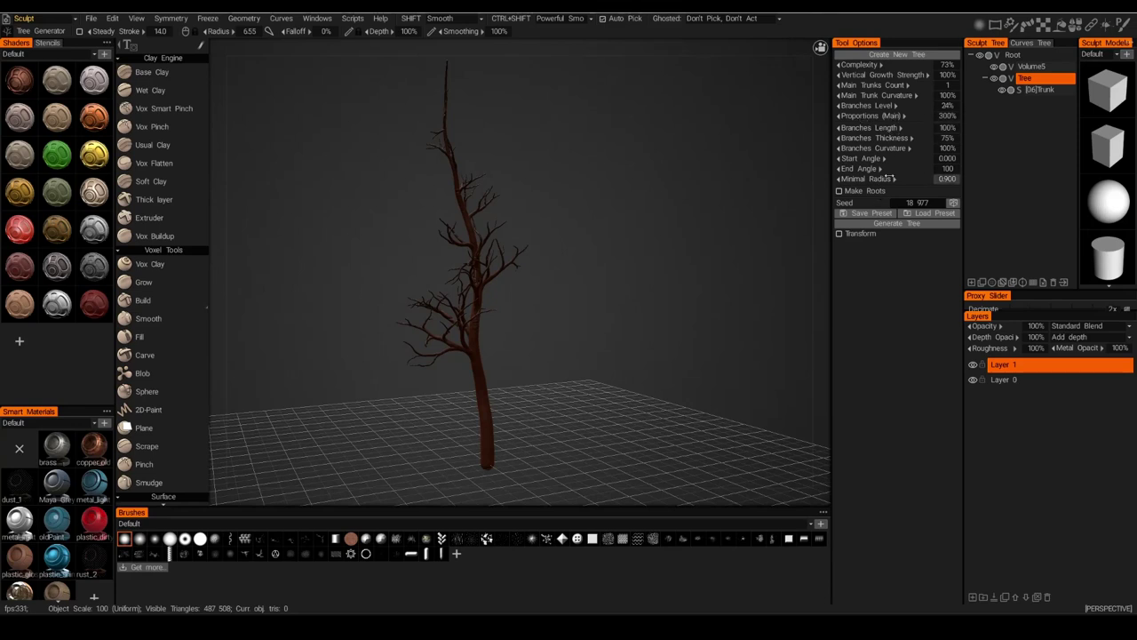
Set the tree's Proportions (Main) to 100%.
click(951, 119)
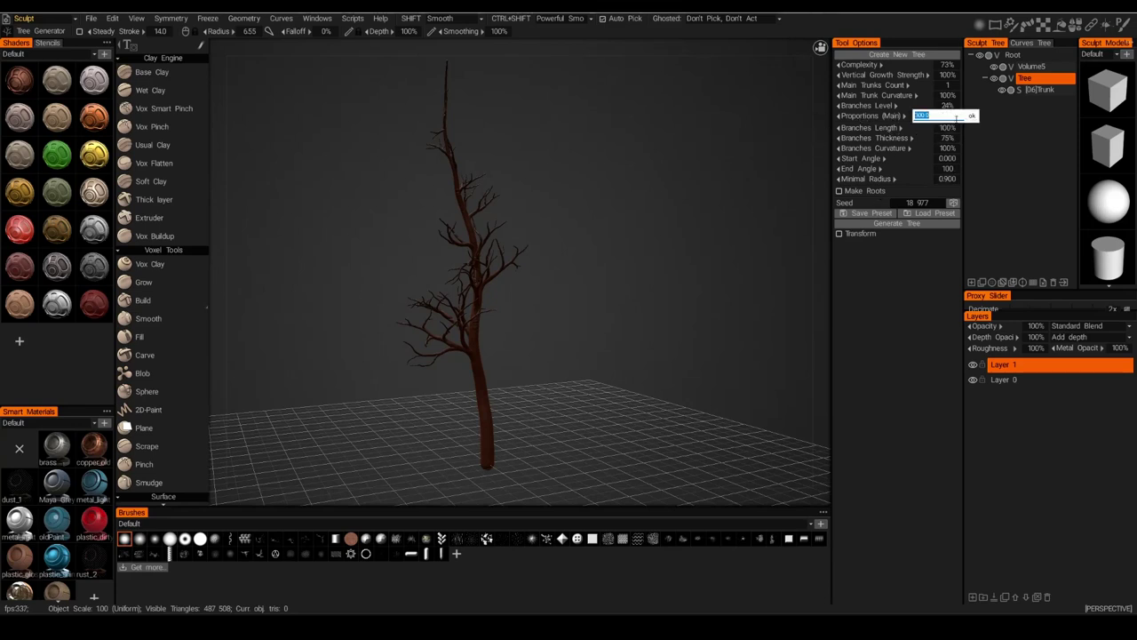
text(100)
key(Return)
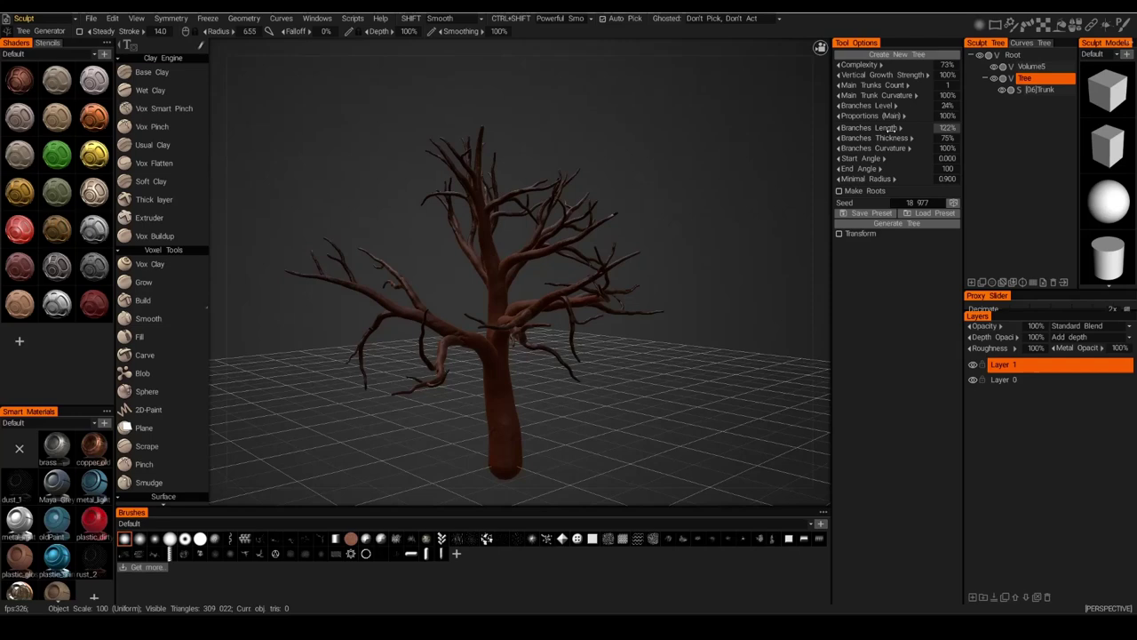
Try the tree's Branches Length at 122%, 150%, 135% and 47%.
click(893, 128)
drag(755, 222, 531, 392)
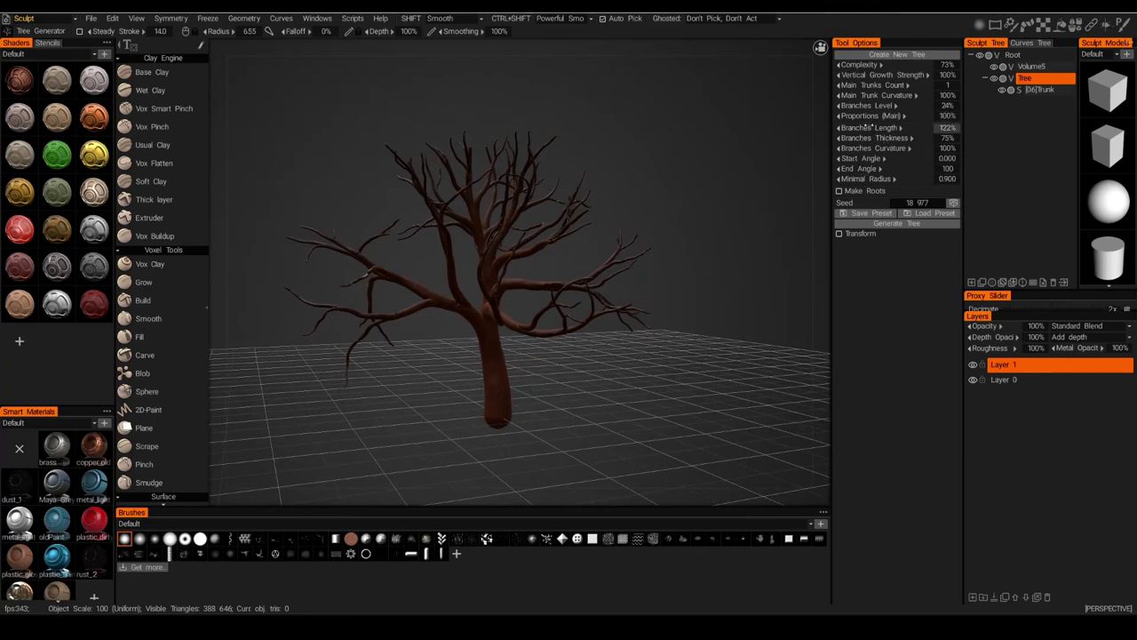
drag(872, 127, 880, 127)
scroll(875, 127, up, 2)
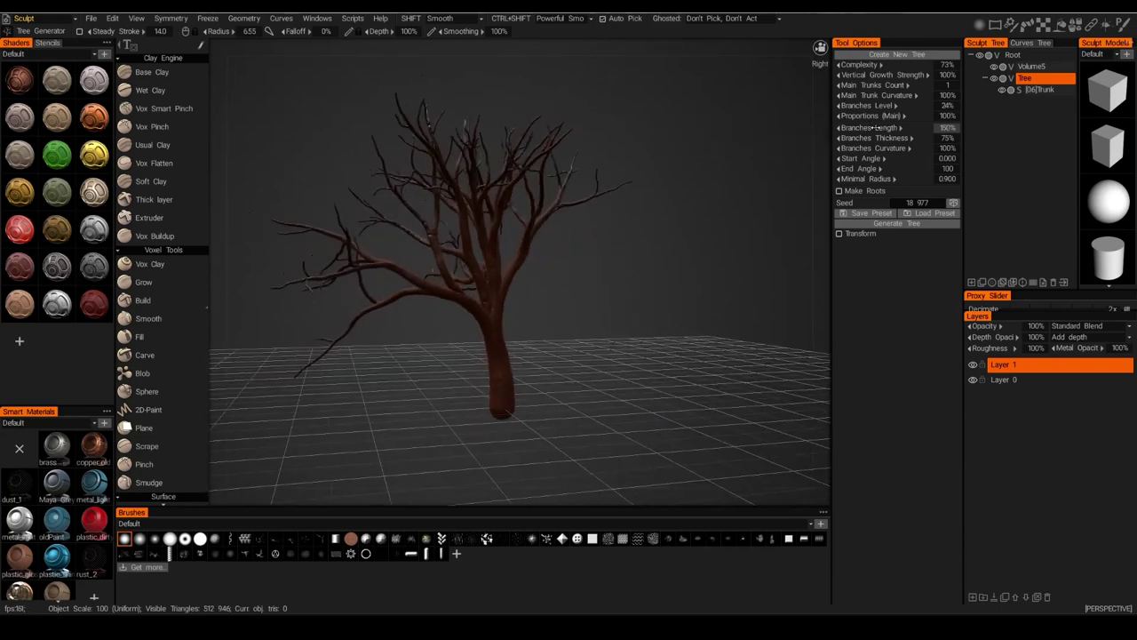
scroll(915, 130, down, 3)
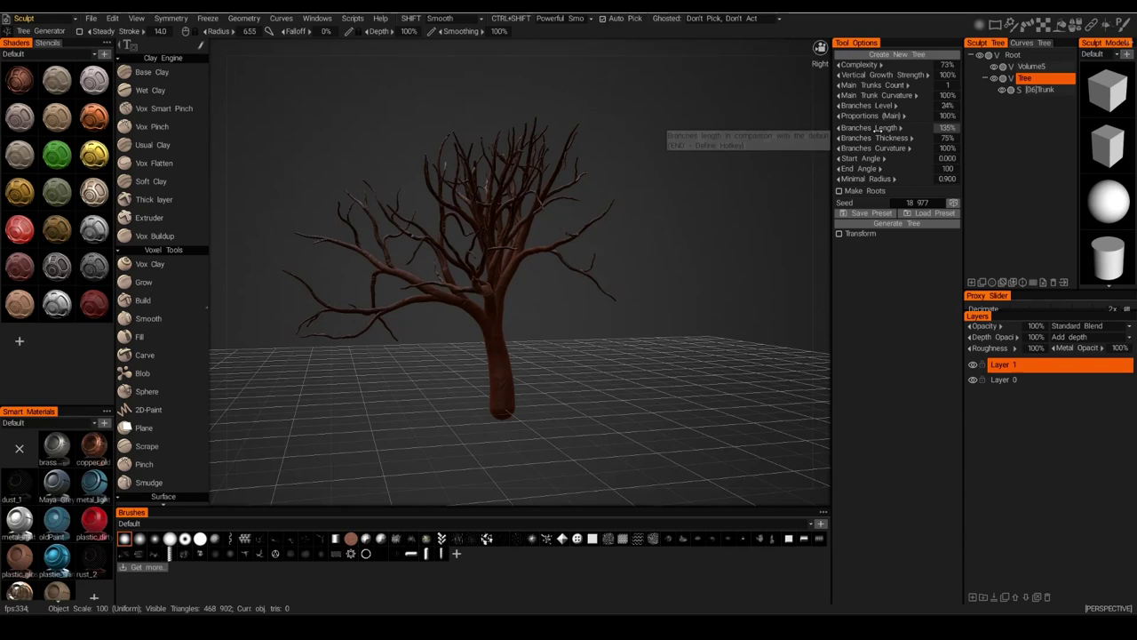
scroll(866, 128, down, 3)
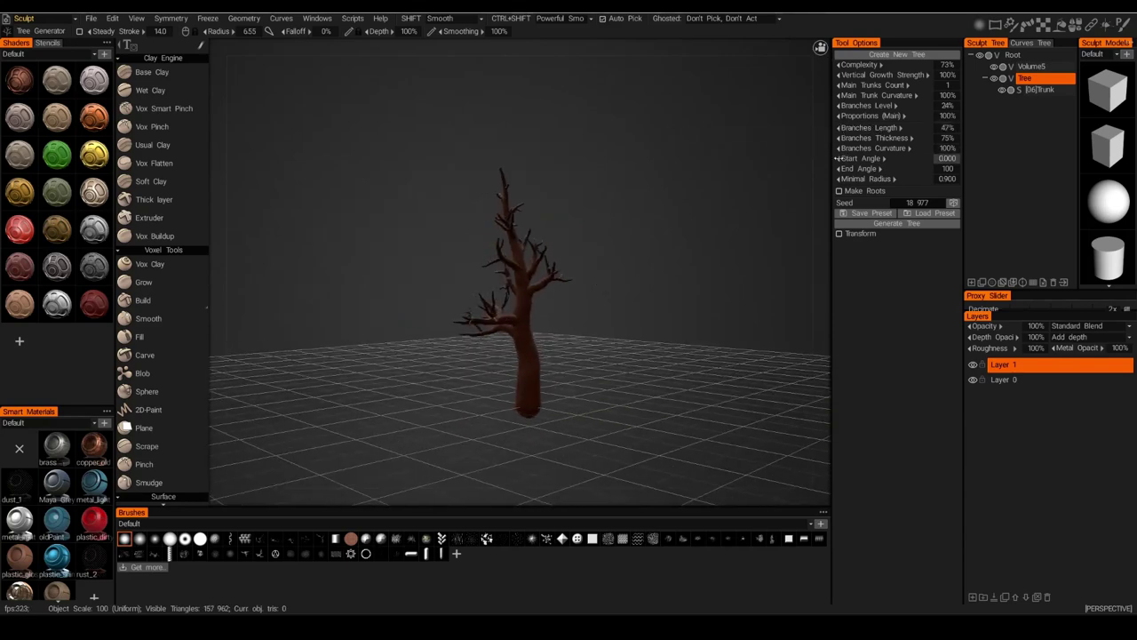
Set the tree's Branches Length to 100%.
drag(803, 185, 756, 213)
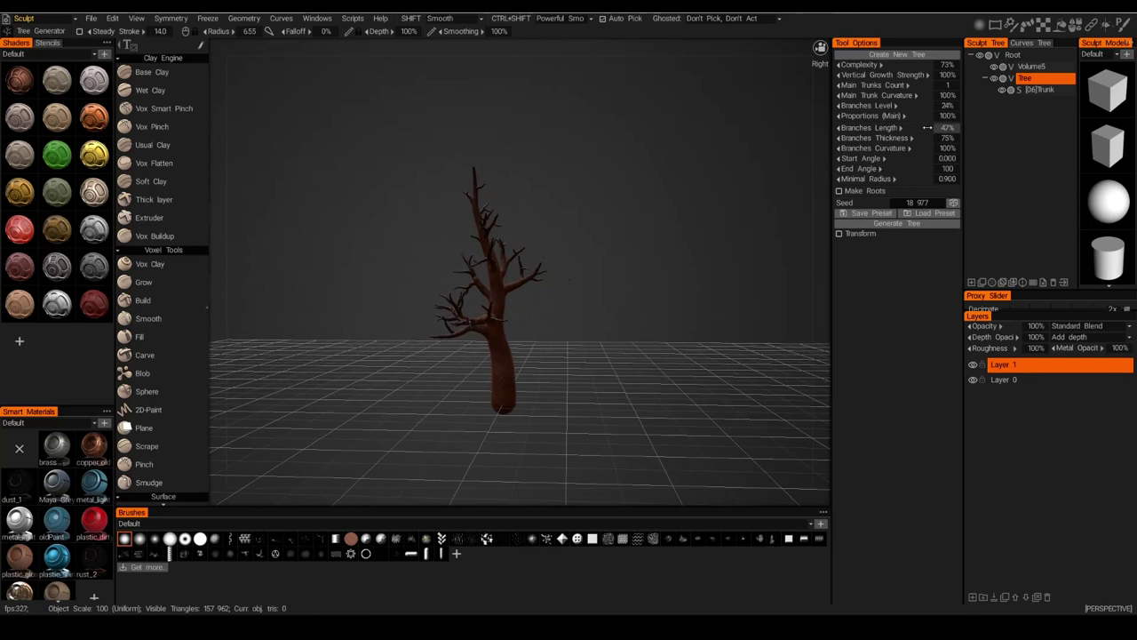
click(949, 129)
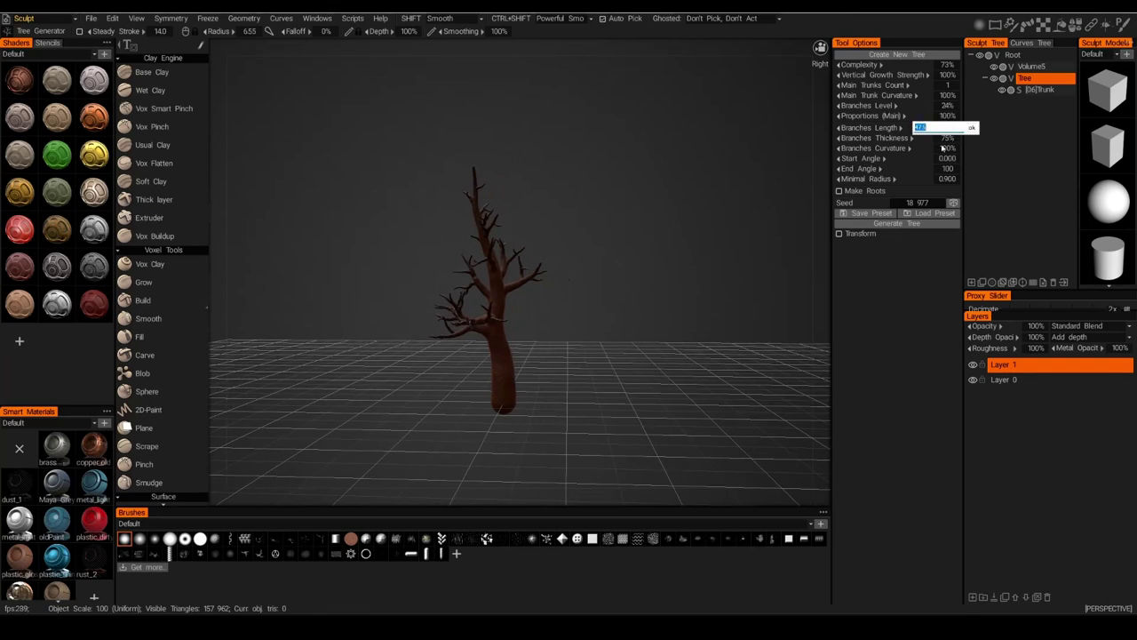
key(Return)
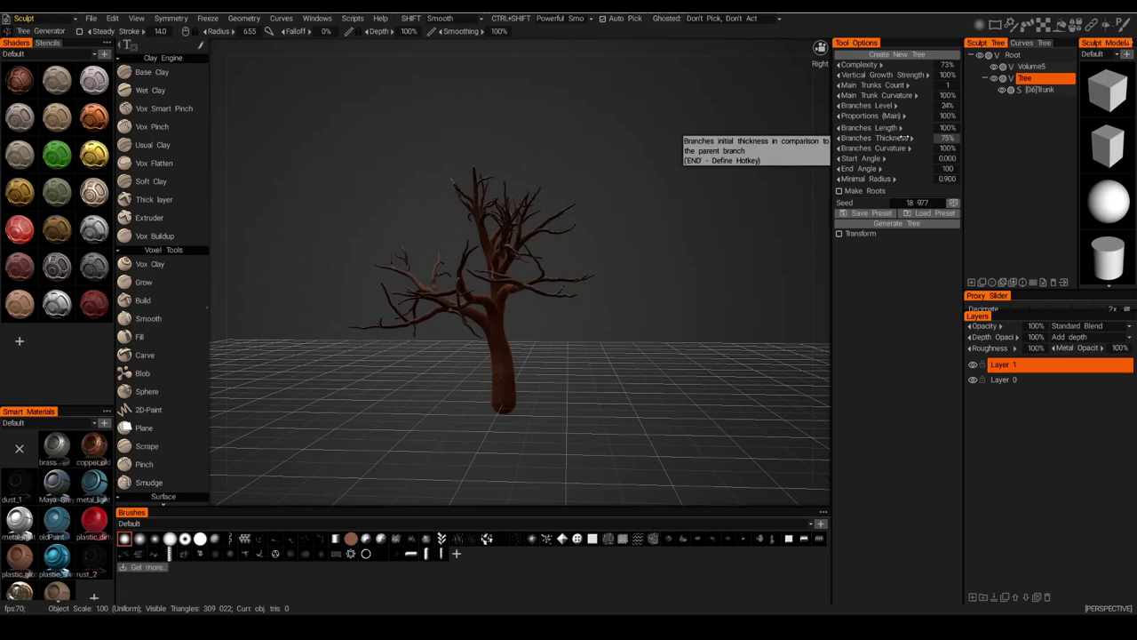
Examine where the branches join the trunk, and reduce the tree's Branches Thickness to 59%.
scroll(640, 266, up, 5)
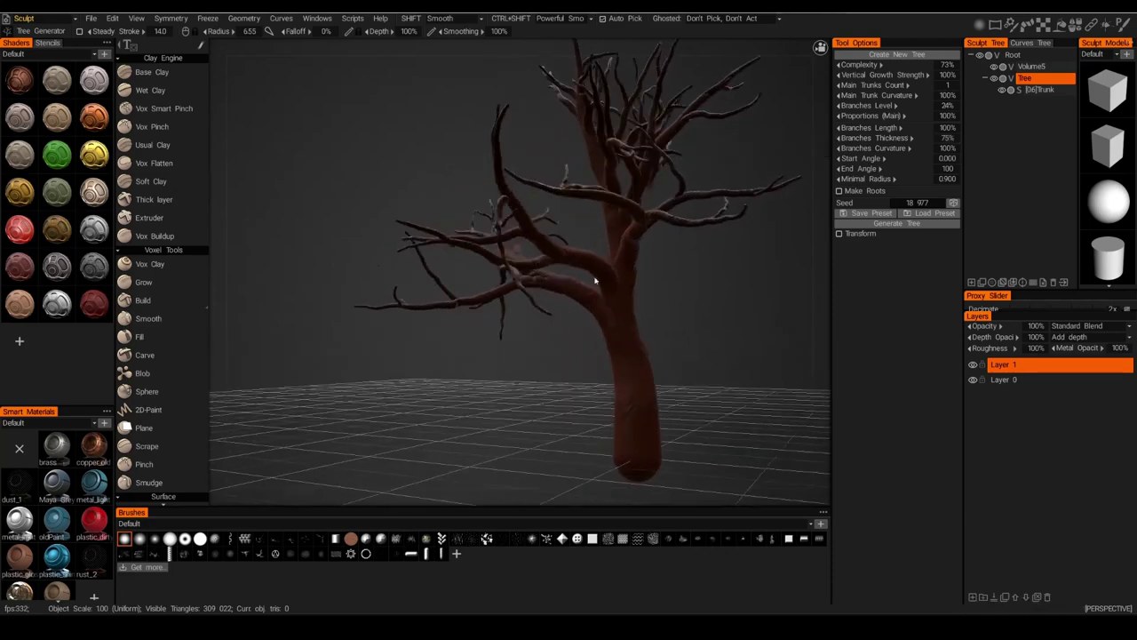
alt+drag(596, 279, 568, 257)
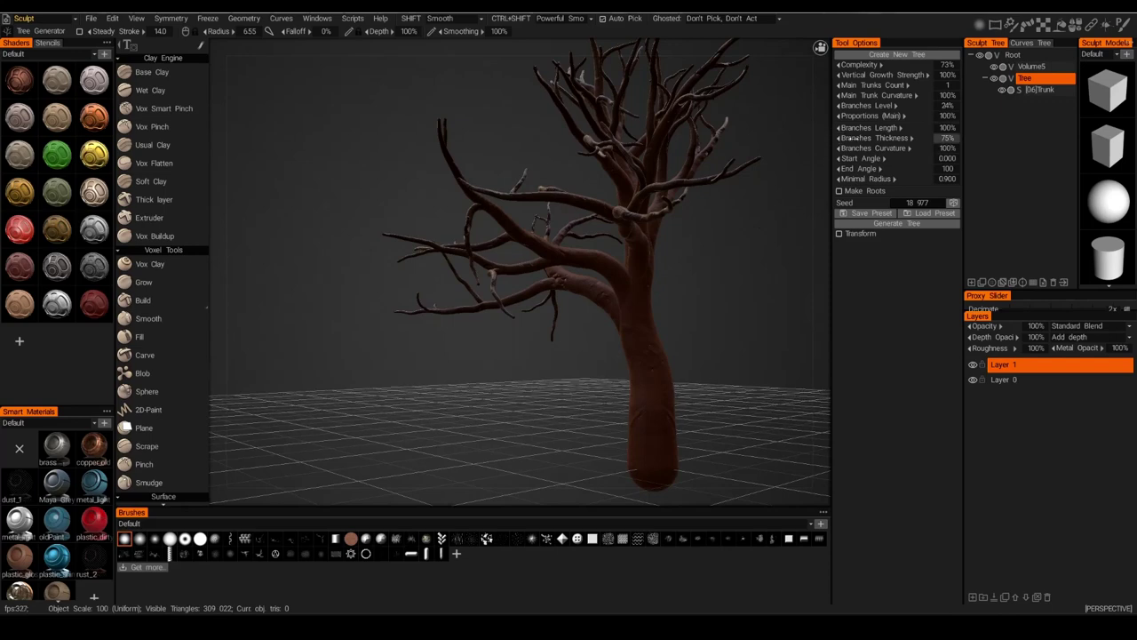
alt+drag(501, 271, 540, 263)
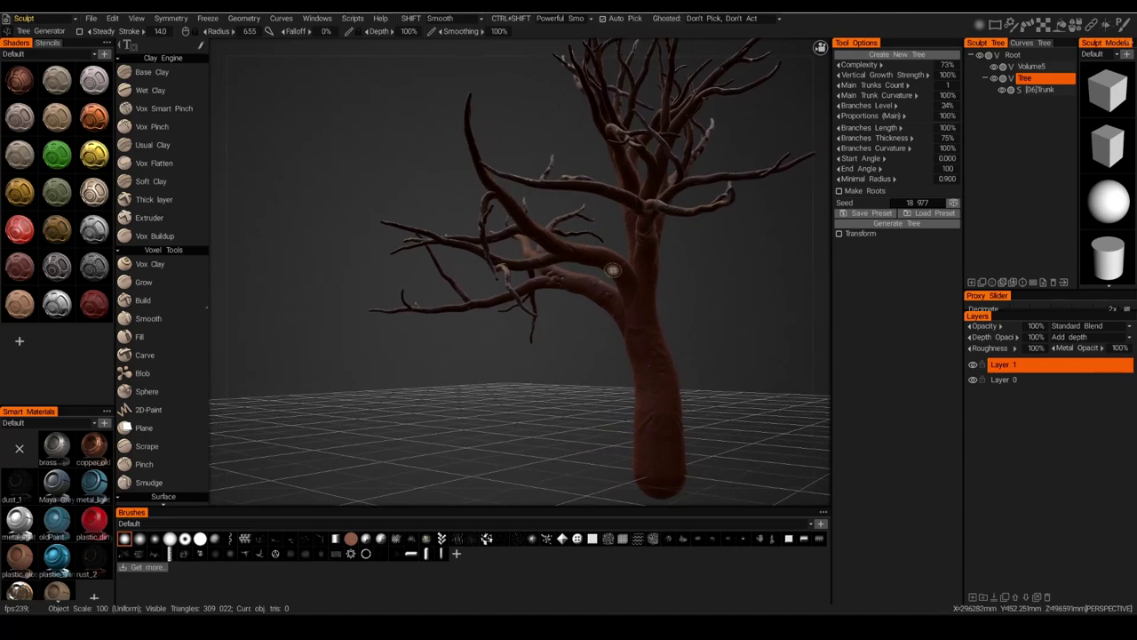
alt+drag(609, 269, 590, 276)
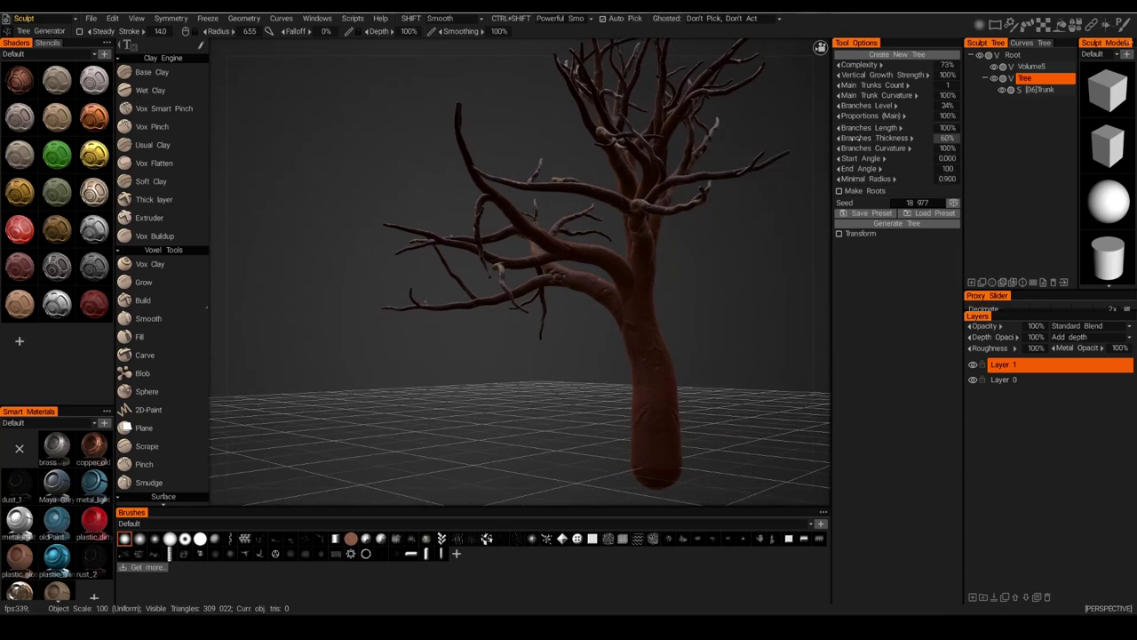
click(839, 138)
mouse_move(738, 196)
alt+mouse_down()
mouse_move(634, 246)
mouse_move(590, 283)
mouse_move(554, 244)
mouse_move(552, 290)
mouse_move(568, 266)
mouse_move(533, 262)
mouse_move(546, 259)
mouse_move(531, 259)
mouse_move(536, 225)
mouse_move(515, 274)
mouse_move(524, 231)
mouse_move(514, 302)
mouse_move(500, 238)
alt+mouse_up()
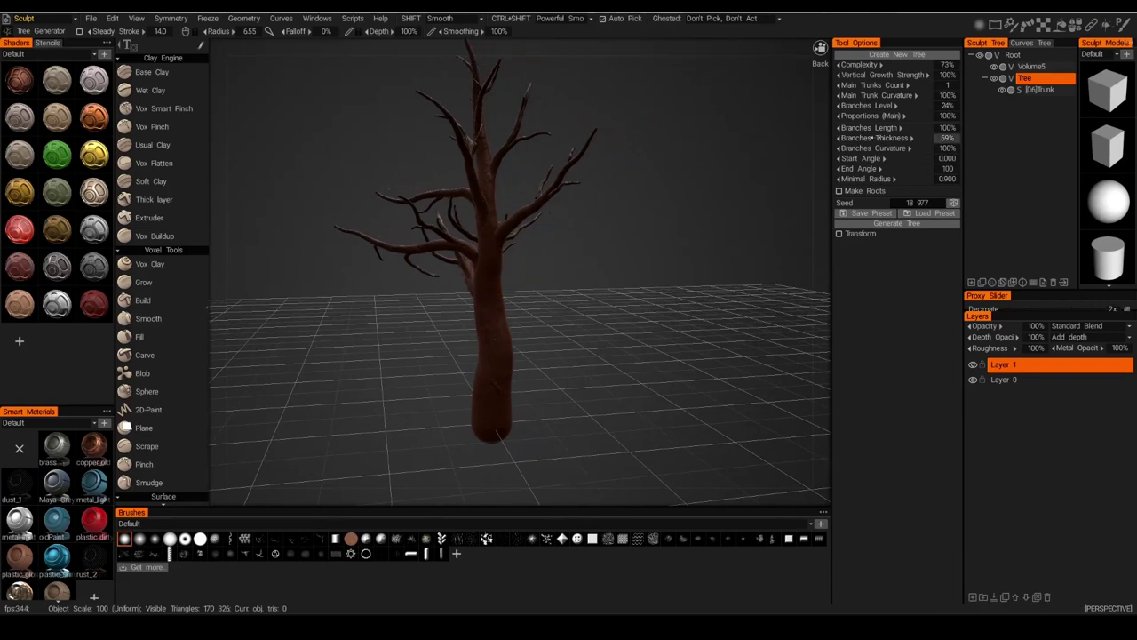
Set the tree's Branches Thickness to 75% and inspect the branches from other angles.
drag(894, 137, 956, 139)
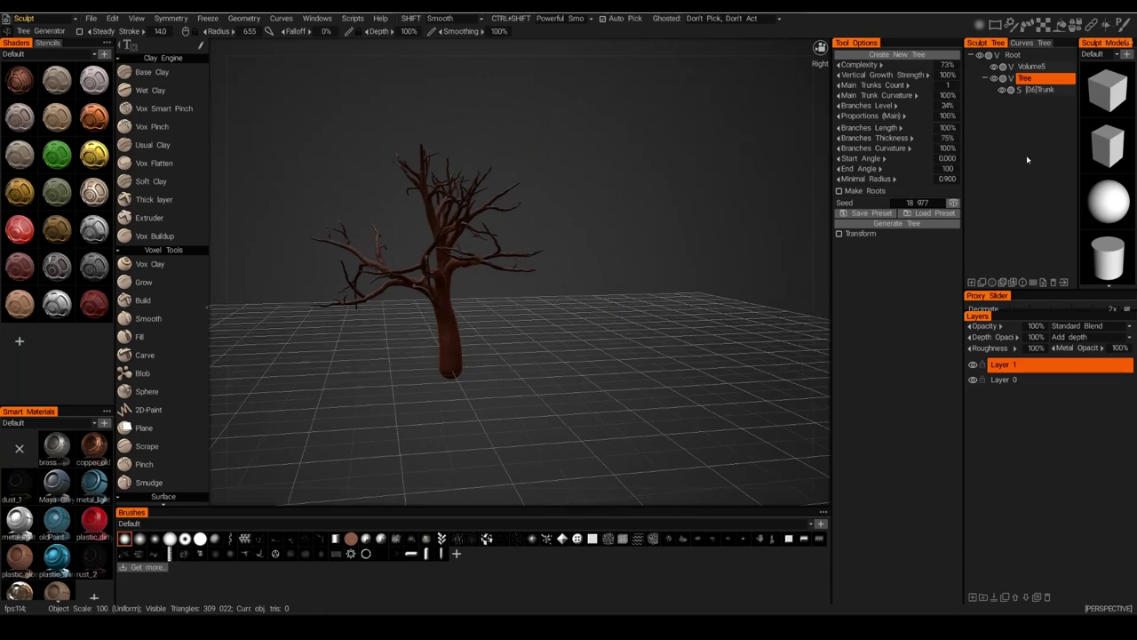
drag(666, 276, 565, 269)
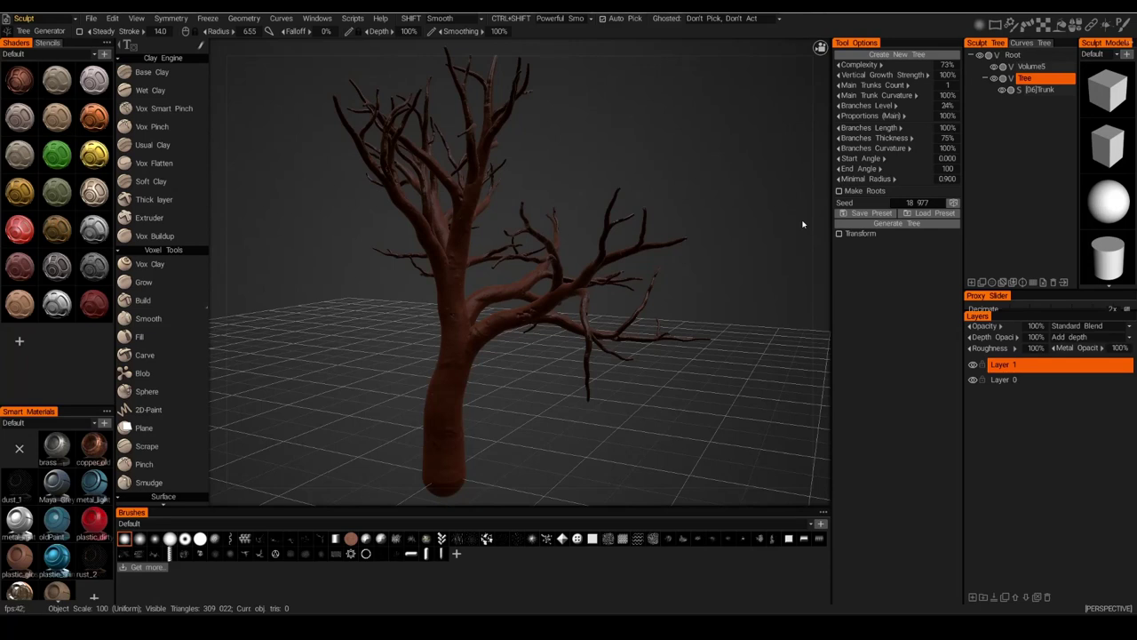
drag(802, 224, 703, 276)
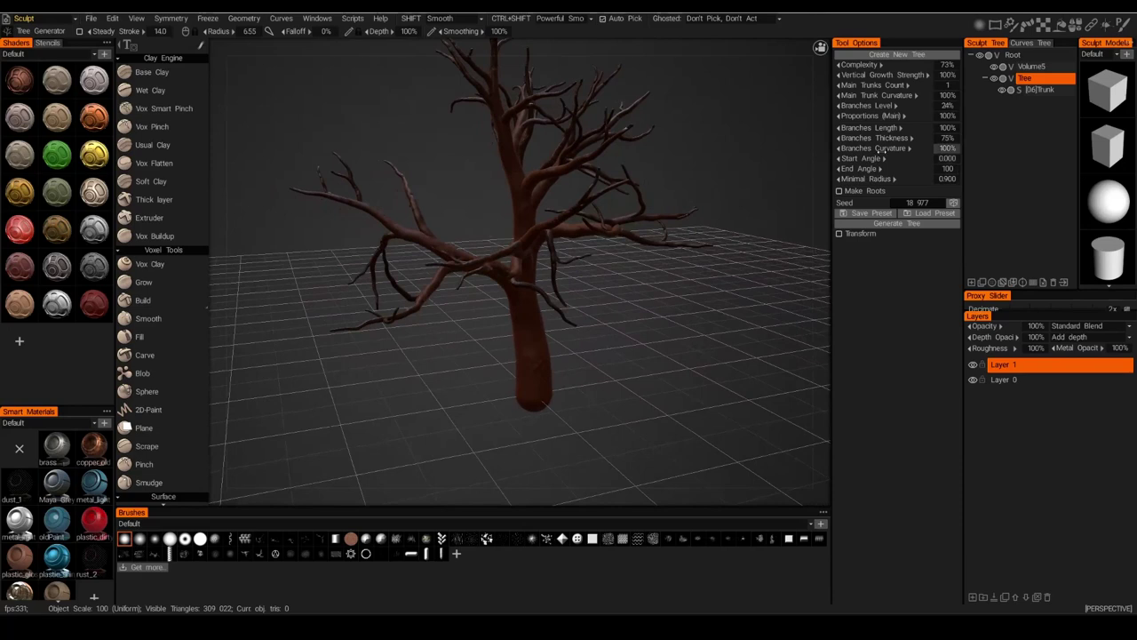
Try the tree's Branches Curvature at 300% and at 177%.
double_click(949, 151)
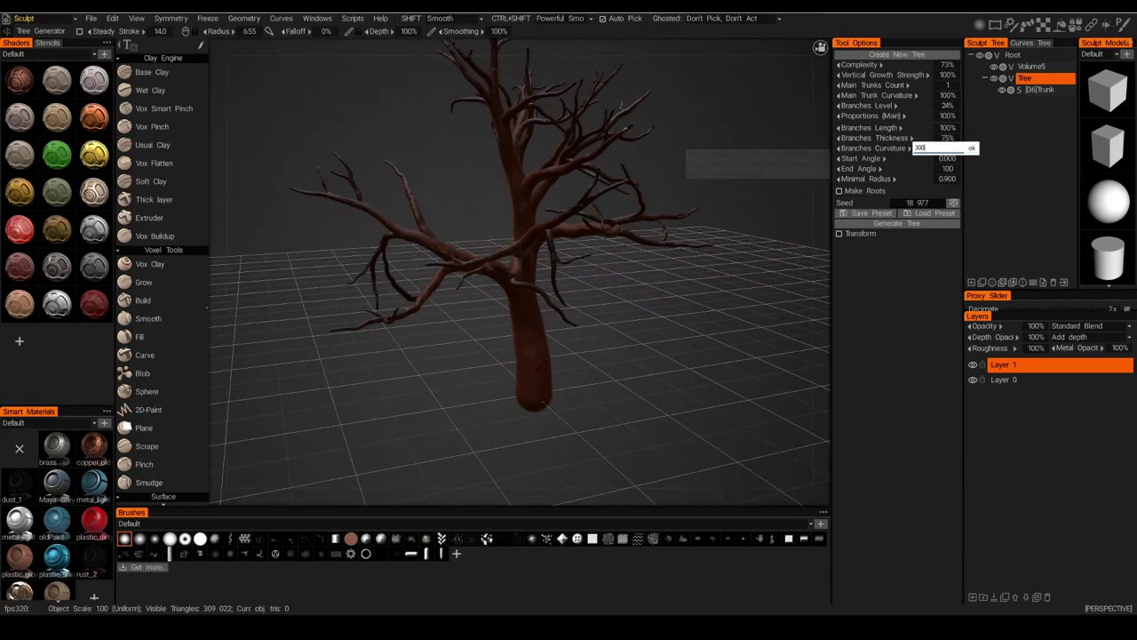
key(Return)
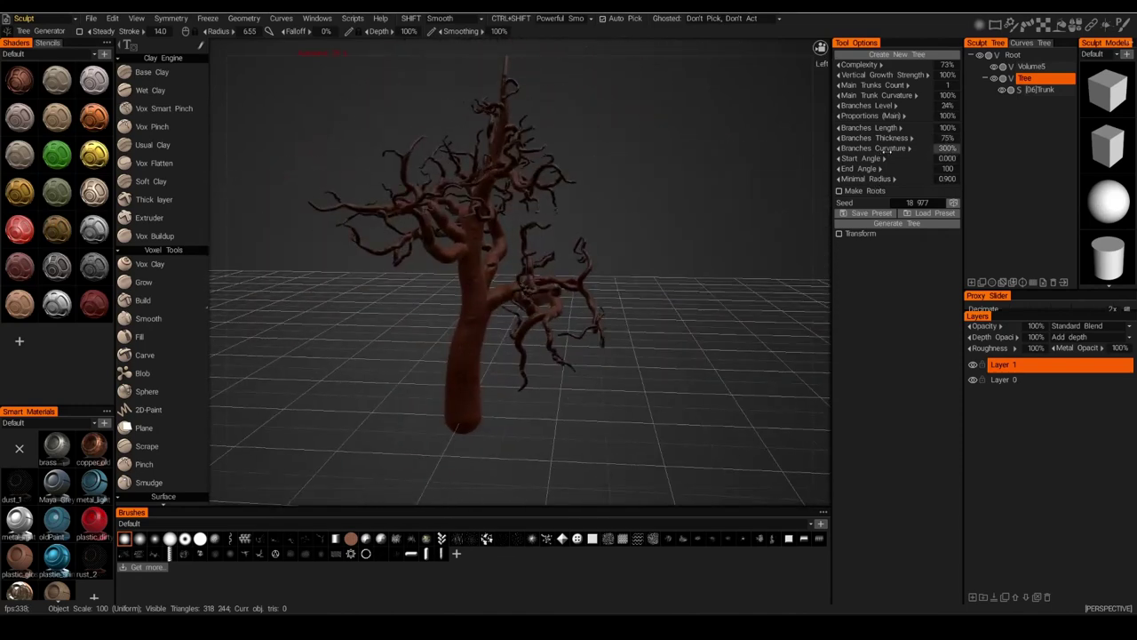
drag(880, 147, 863, 150)
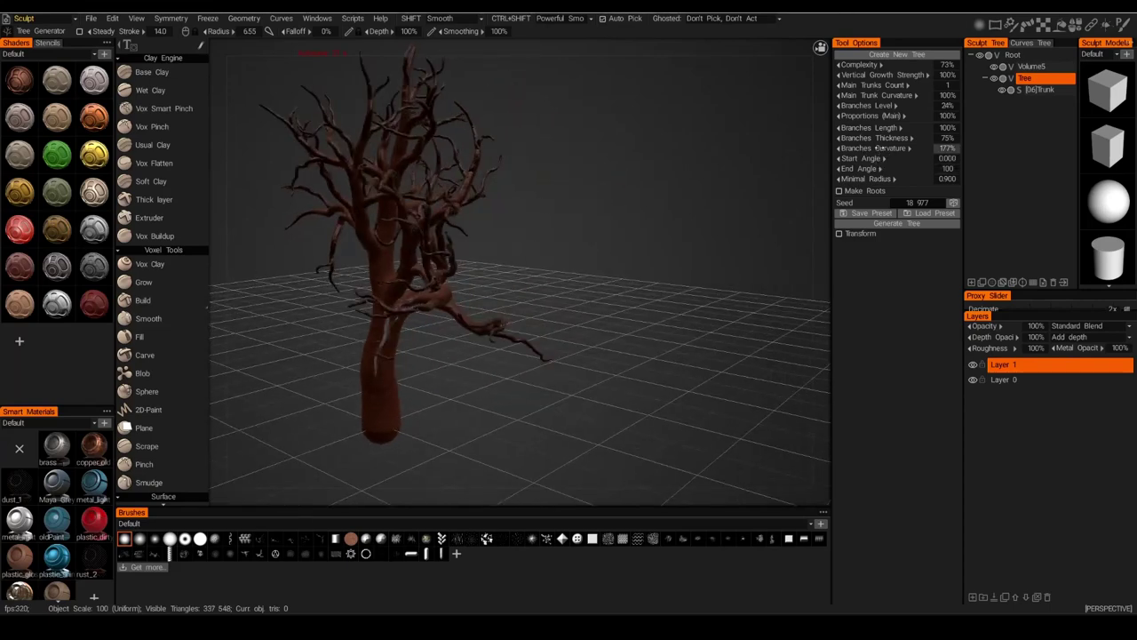
Set the tree's Branches Curvature to 100%.
click(943, 148)
text(100)
key(Return)
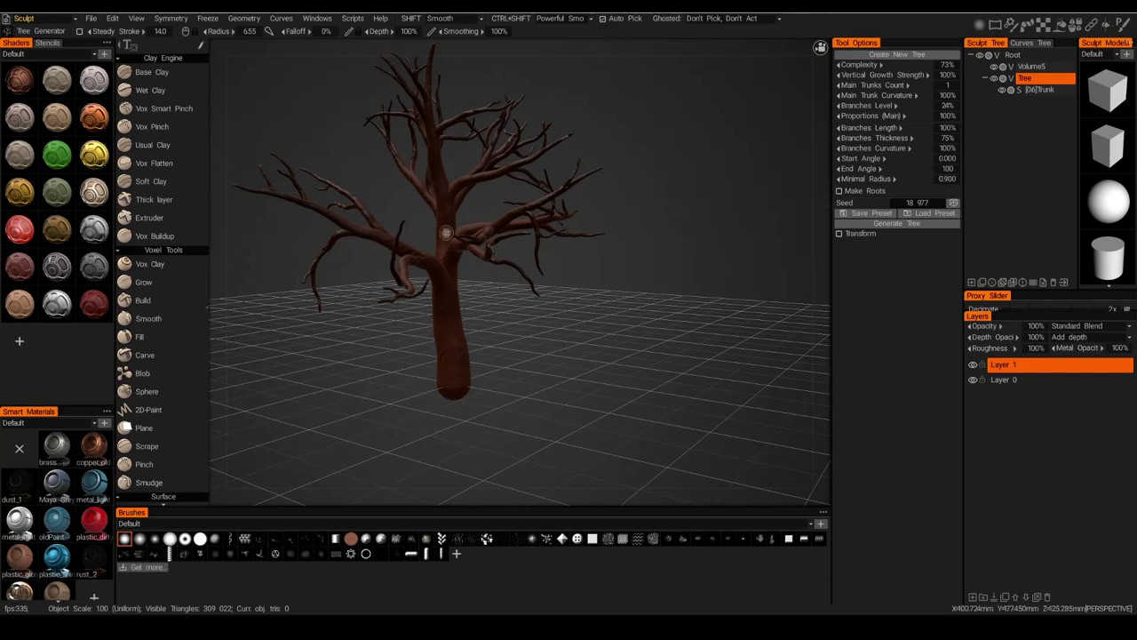
Generate the tree as voxels with the current parameters, and toggle the trunk volume's visibility to check it.
drag(633, 251, 580, 280)
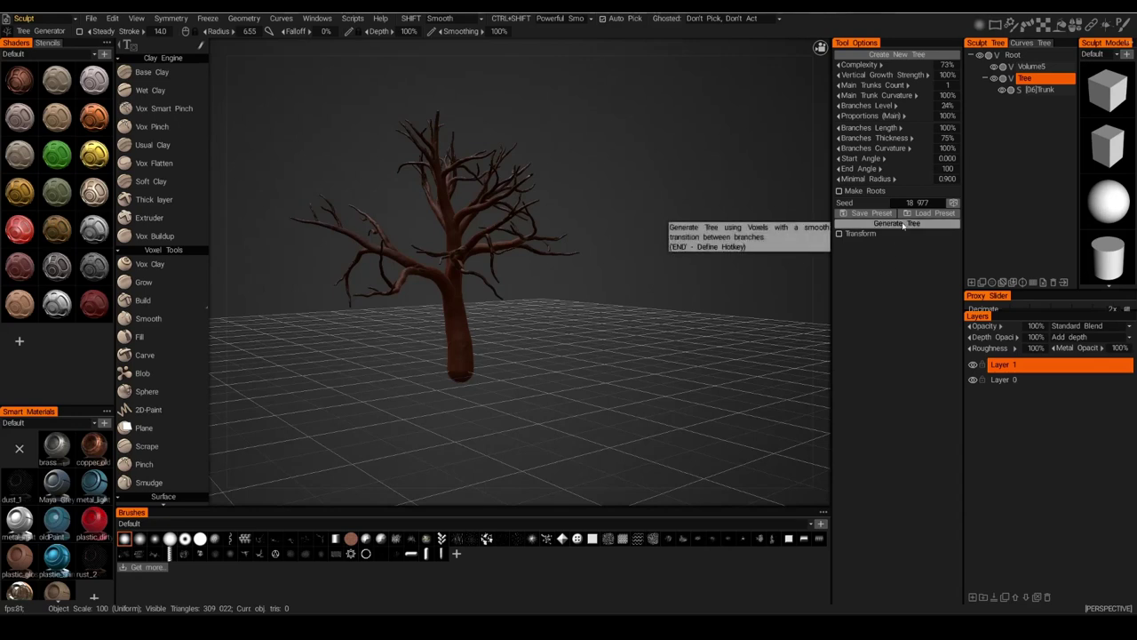
click(902, 225)
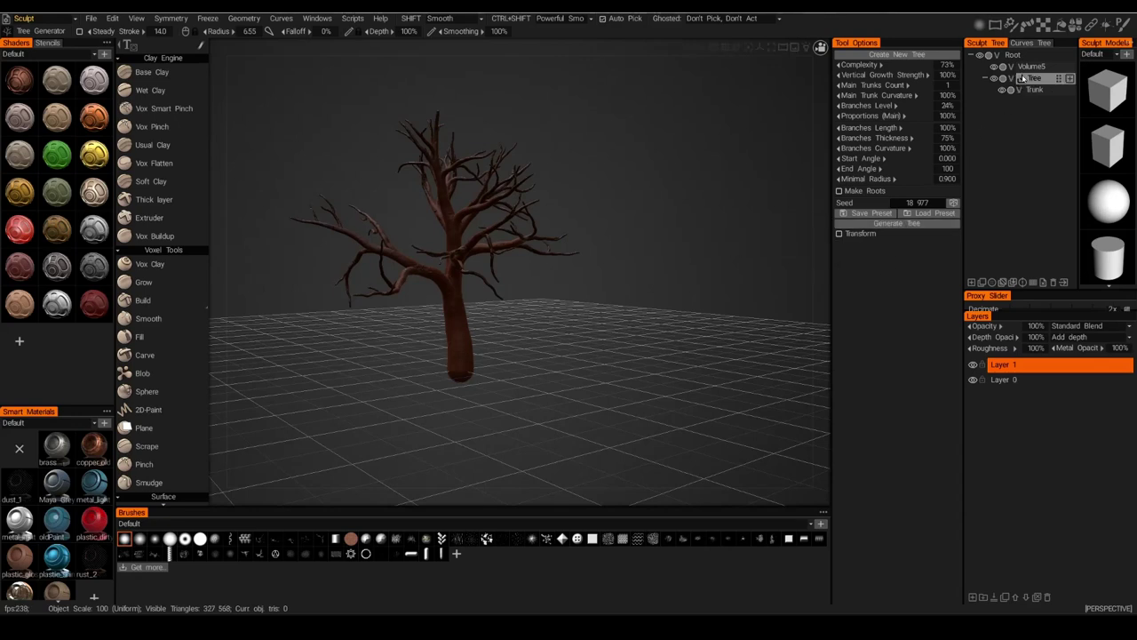
click(1027, 78)
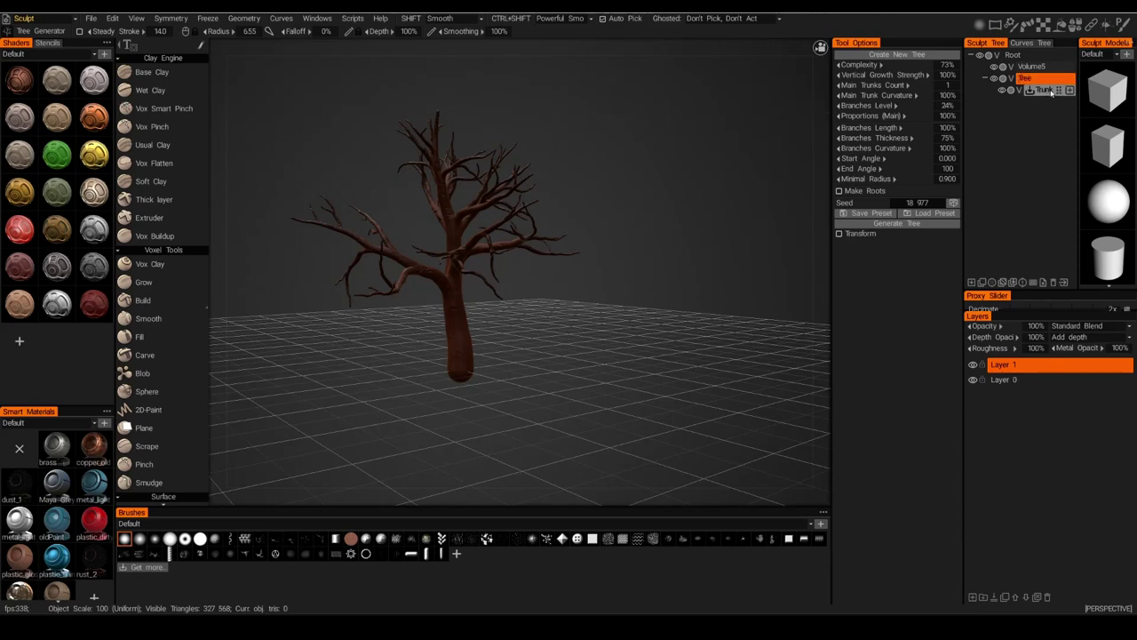
click(1004, 91)
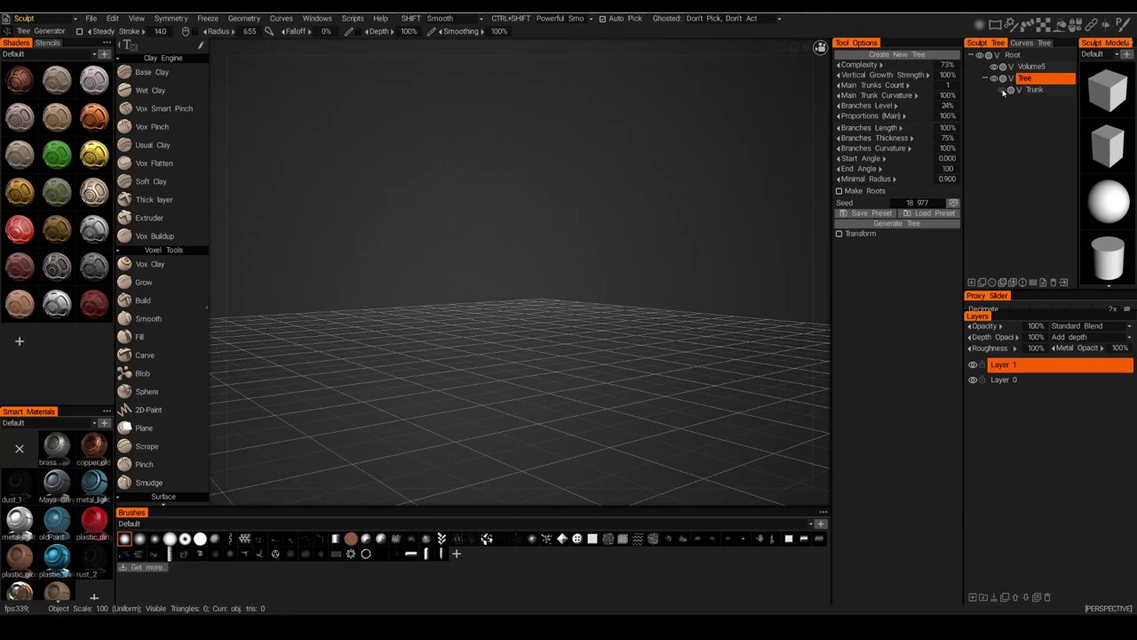
click(1003, 91)
drag(539, 296, 623, 297)
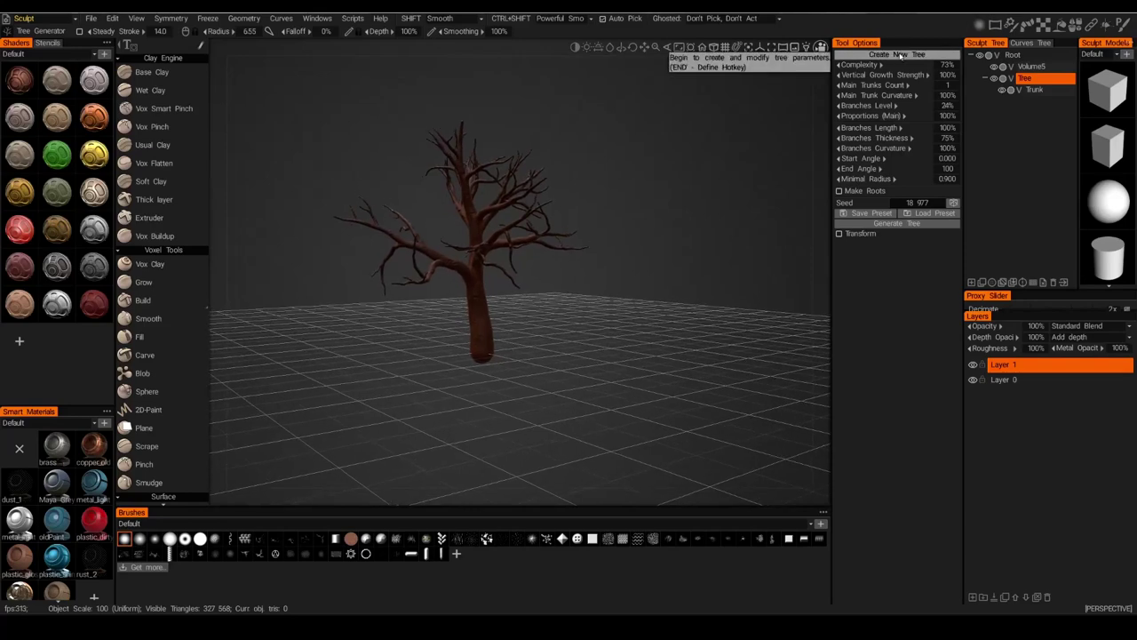
Create a second tree and use Transform to move it beside the first, to about X 86.24 and Z -227.42.
click(901, 55)
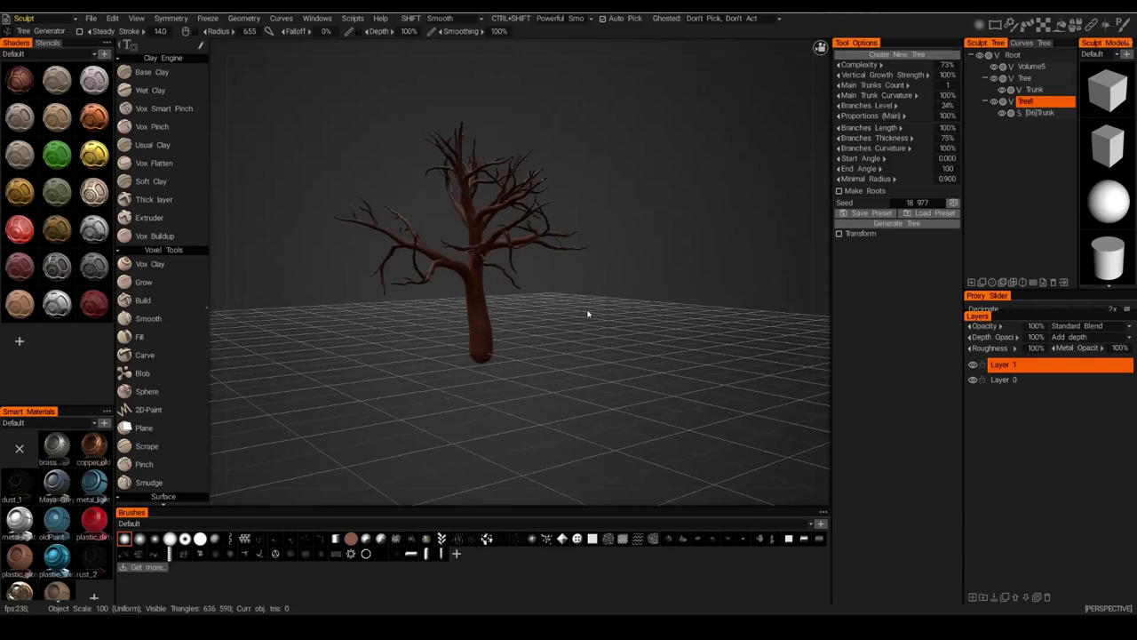
drag(556, 363, 547, 307)
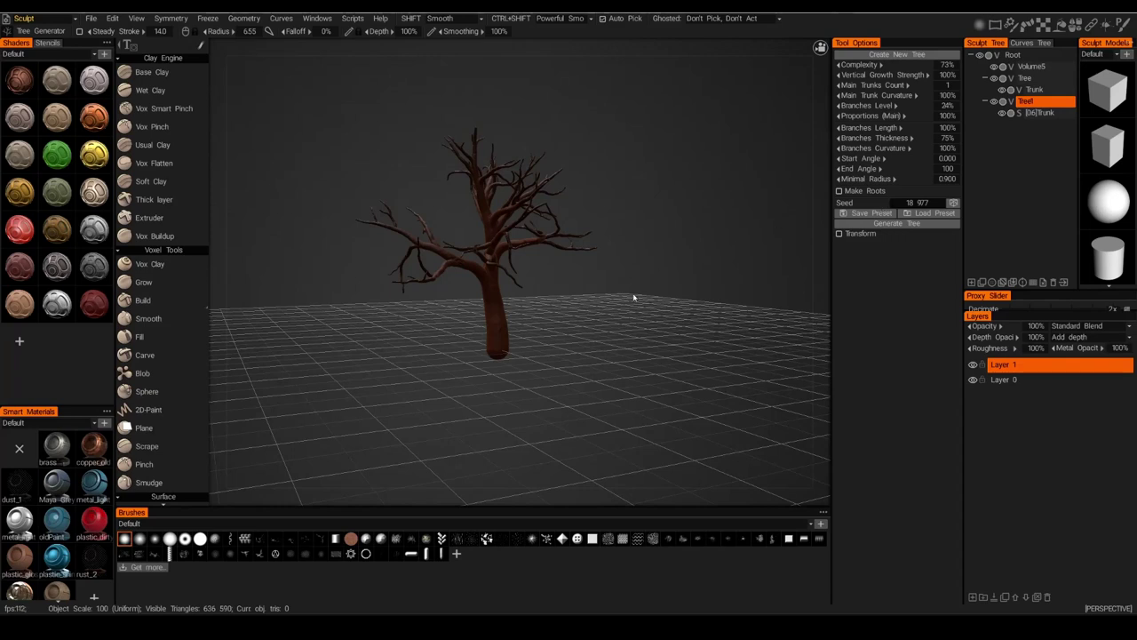
click(840, 233)
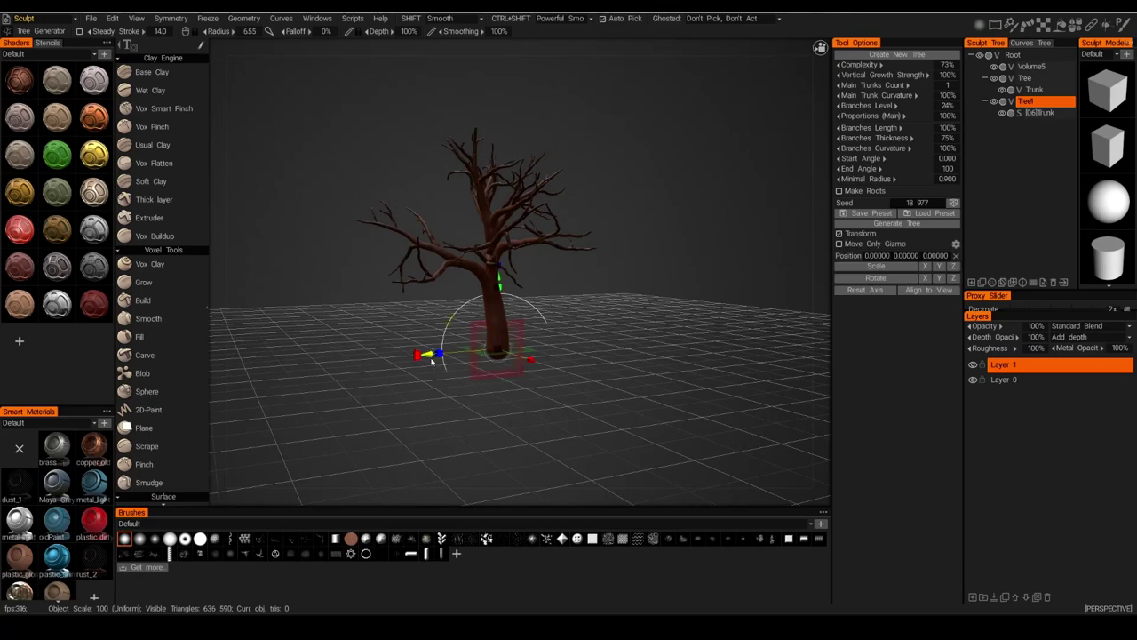
drag(425, 355, 532, 347)
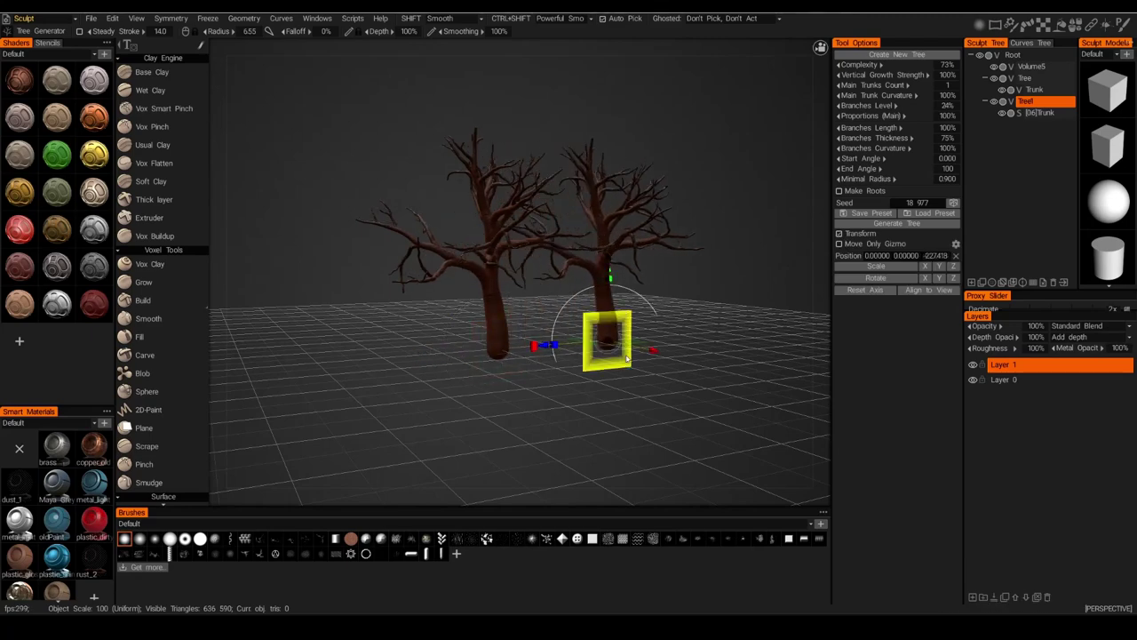
drag(660, 383, 688, 391)
drag(616, 346, 660, 360)
drag(582, 383, 720, 365)
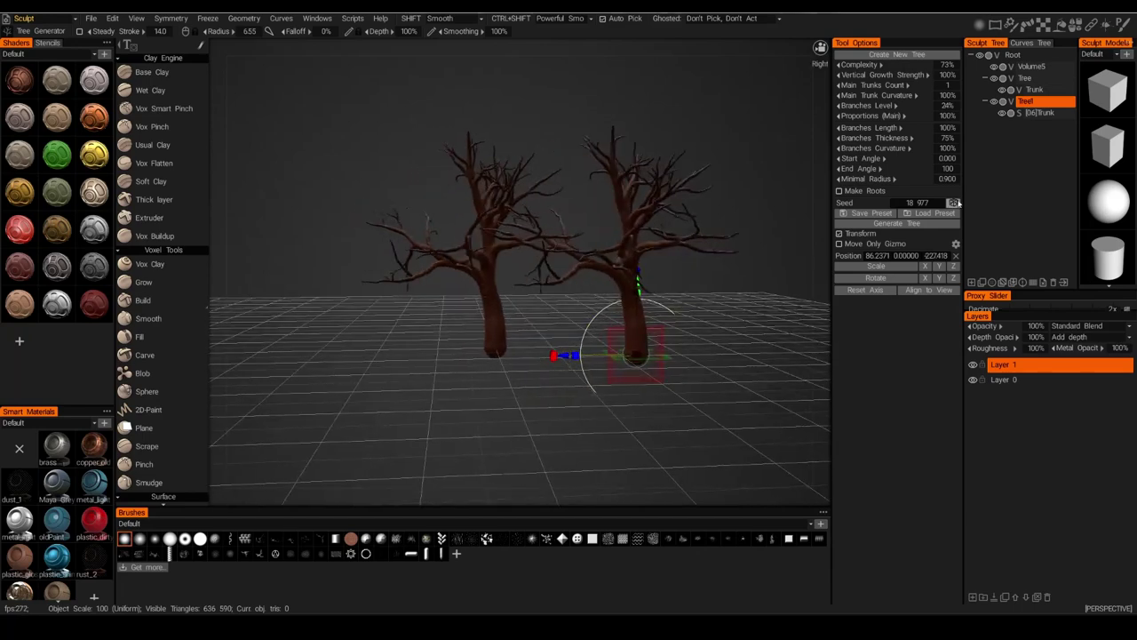
Randomize the second tree's seed until it reads 18 214, and generate that tree as voxels.
click(954, 203)
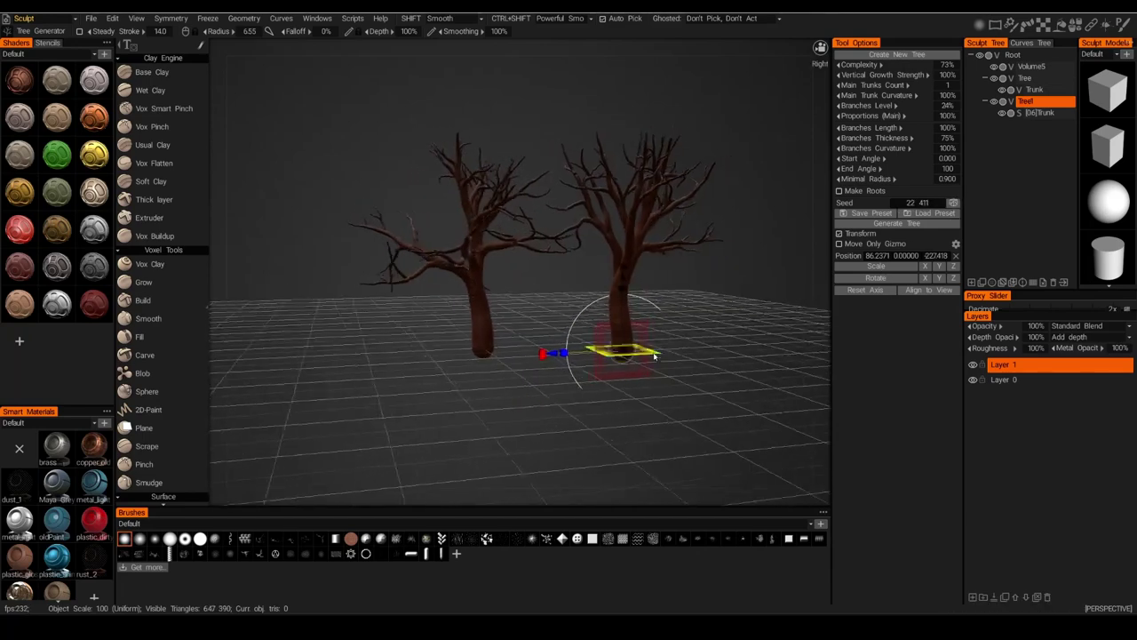
click(954, 203)
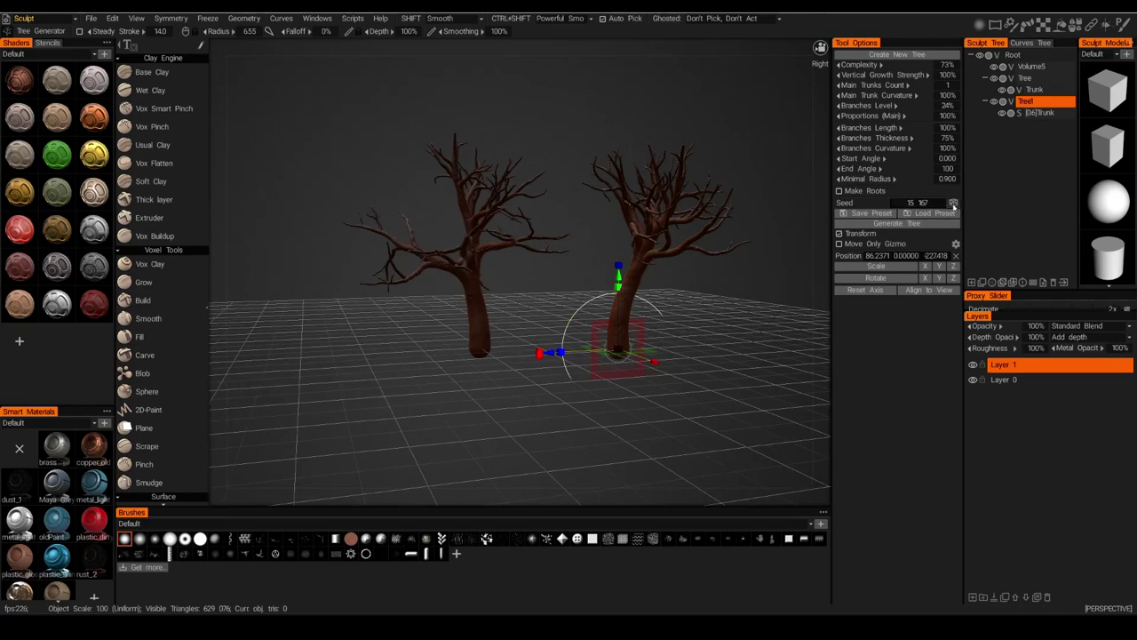
click(954, 203)
drag(756, 249, 613, 255)
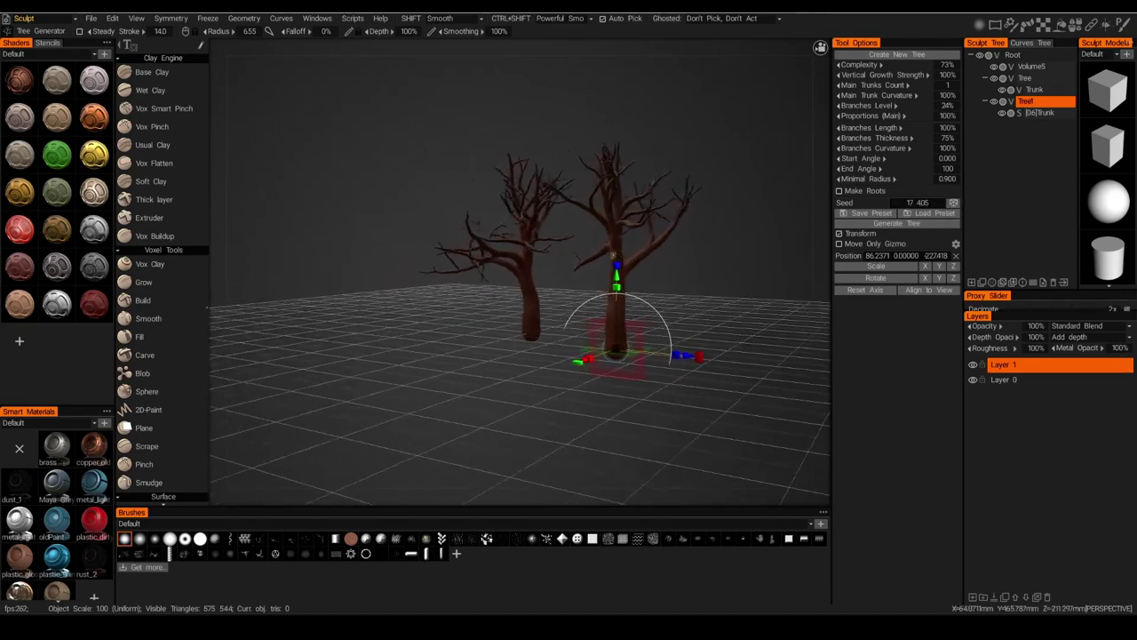
drag(480, 302, 735, 303)
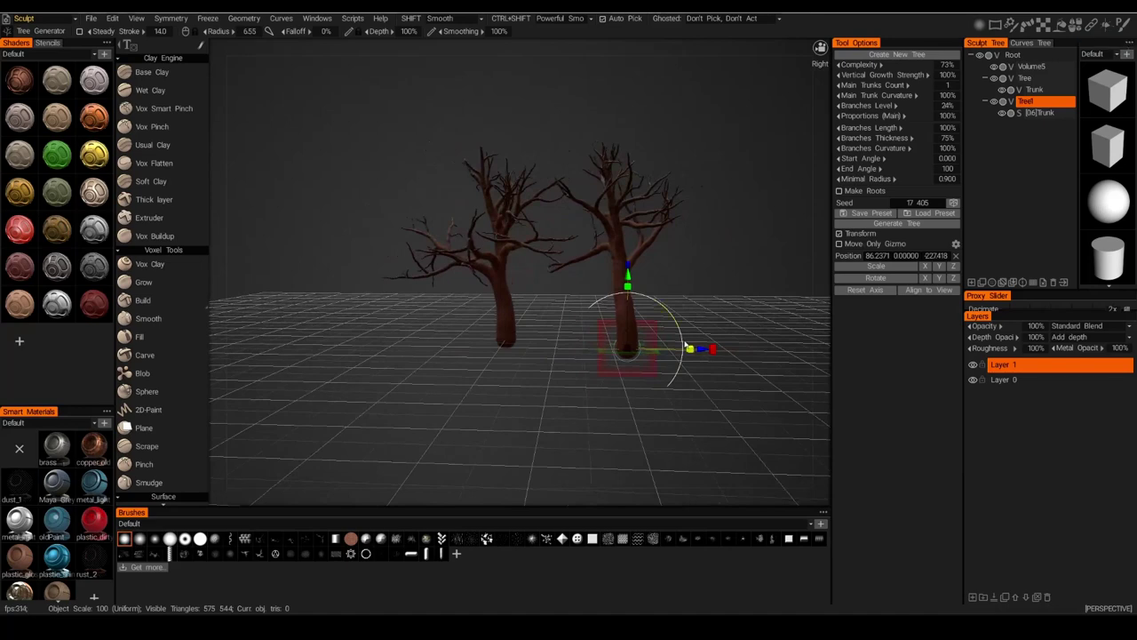
drag(686, 347, 716, 311)
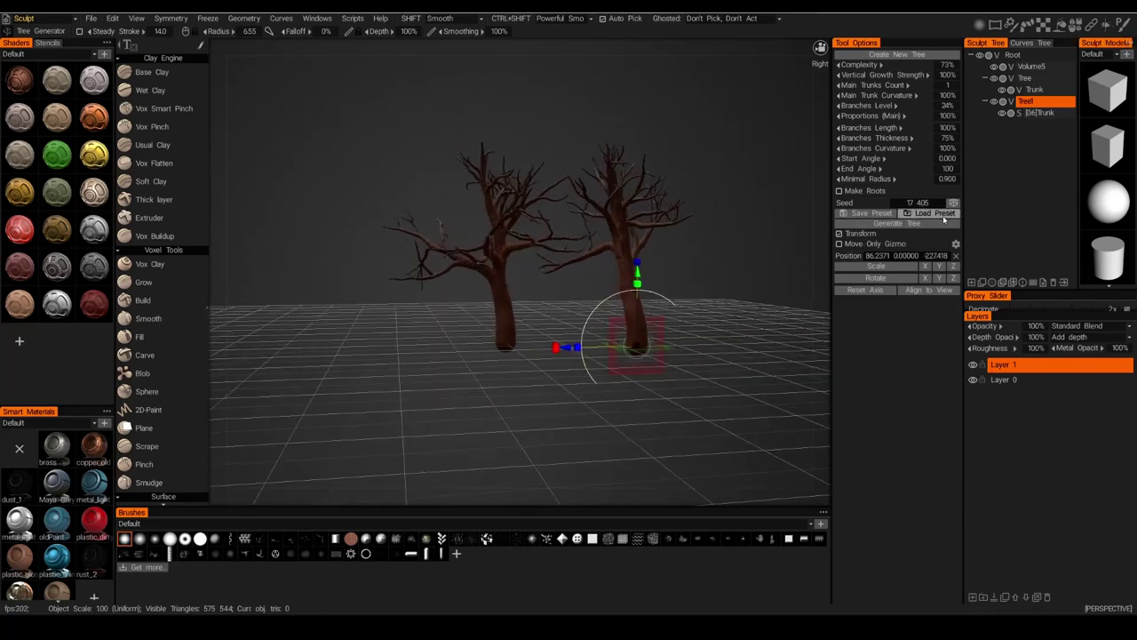
click(953, 202)
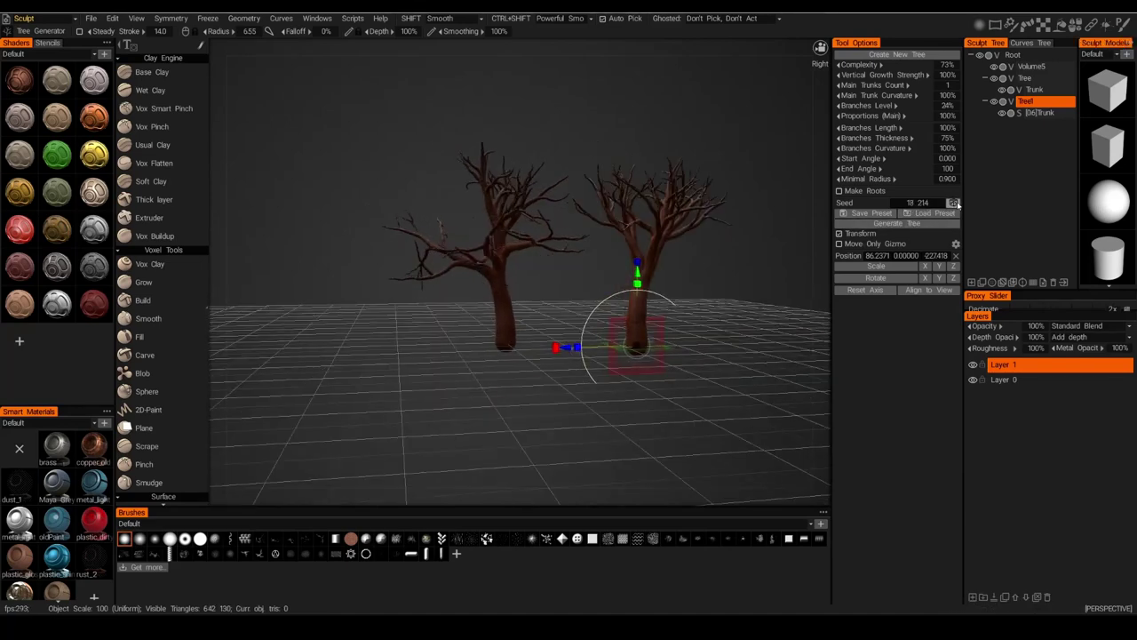
click(893, 223)
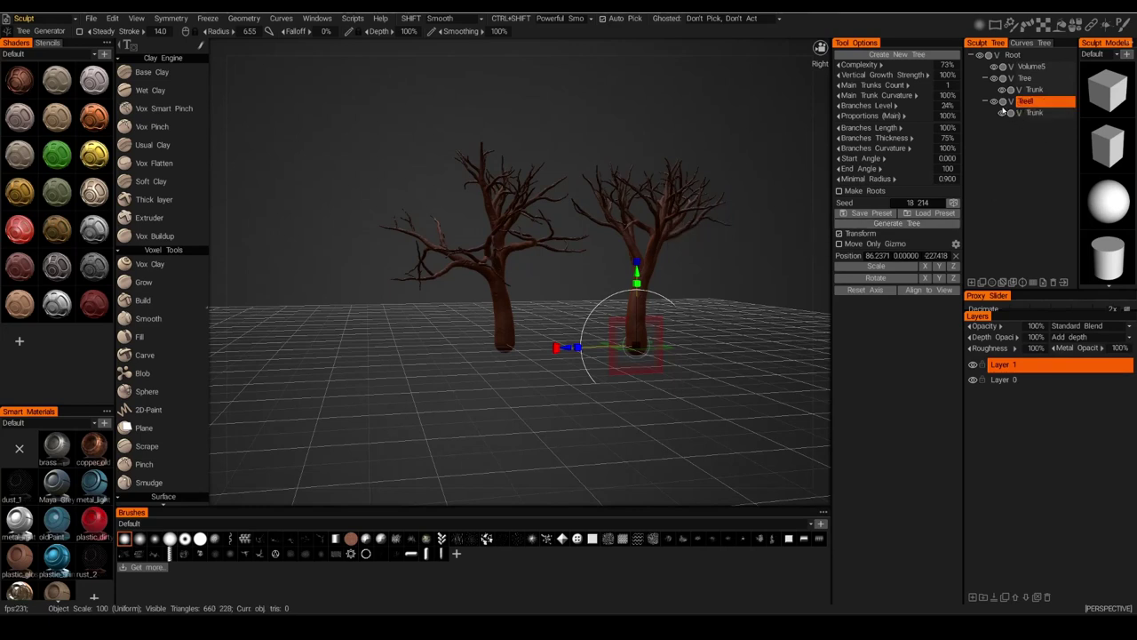
Toggle the visibility of each tree in turn to check that they are separate volumes.
click(994, 101)
click(993, 102)
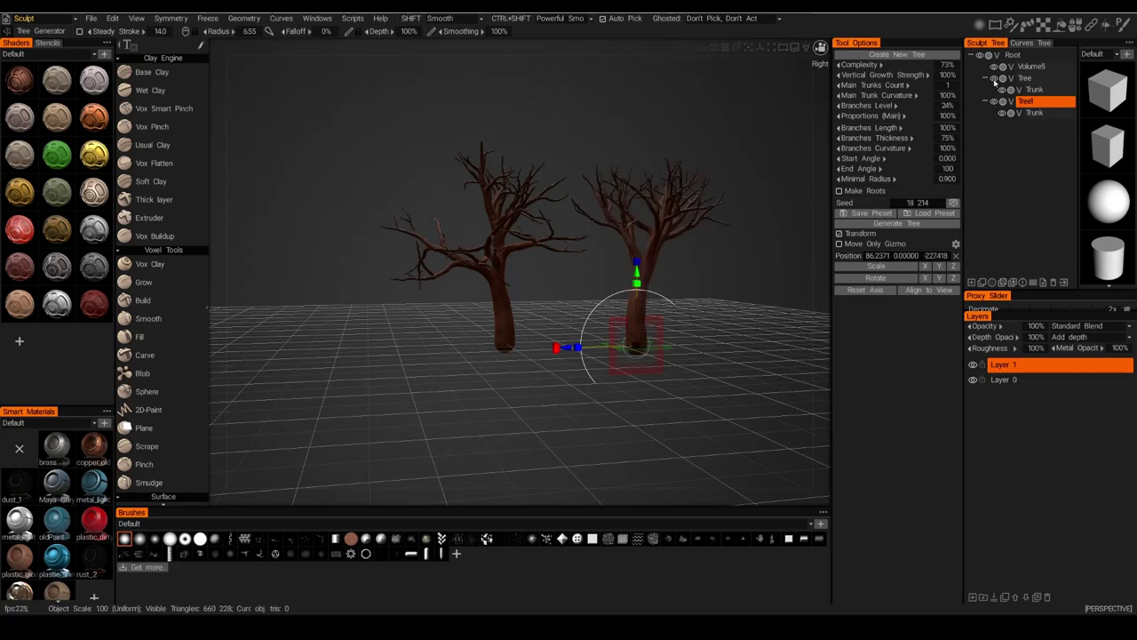
click(994, 78)
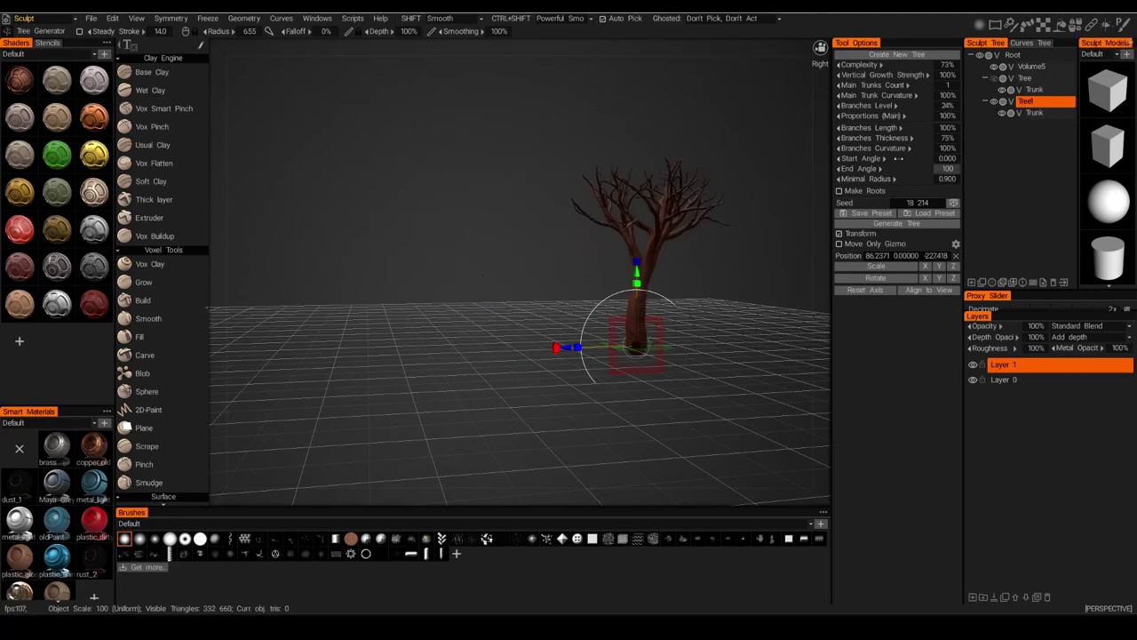
click(995, 79)
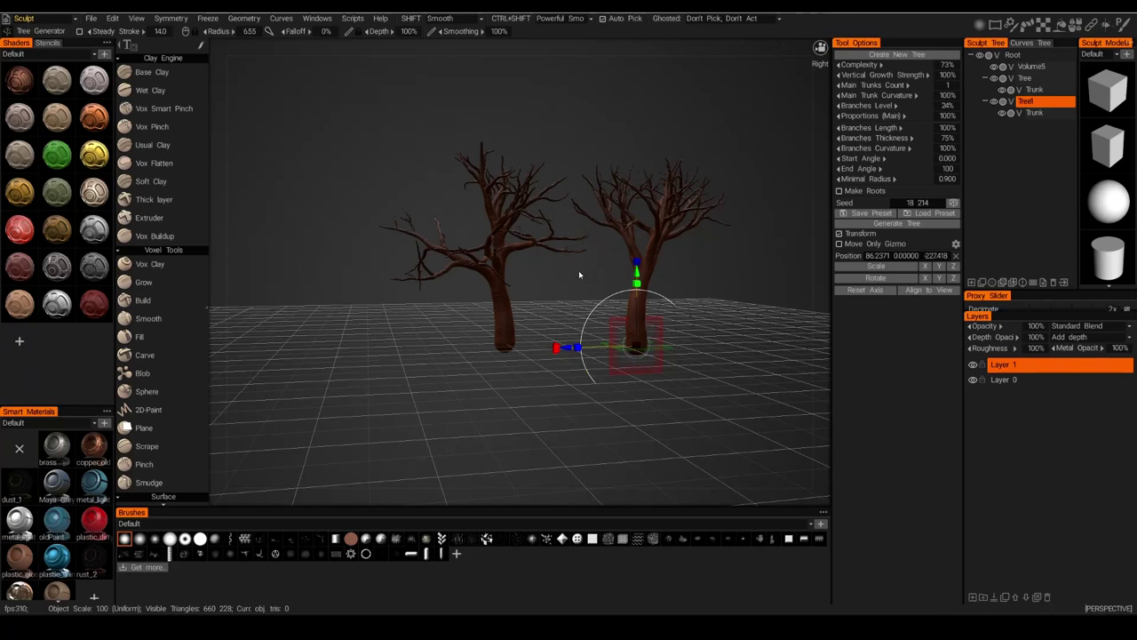
Create a sculpt models folder named TreeTrunk.
click(1102, 55)
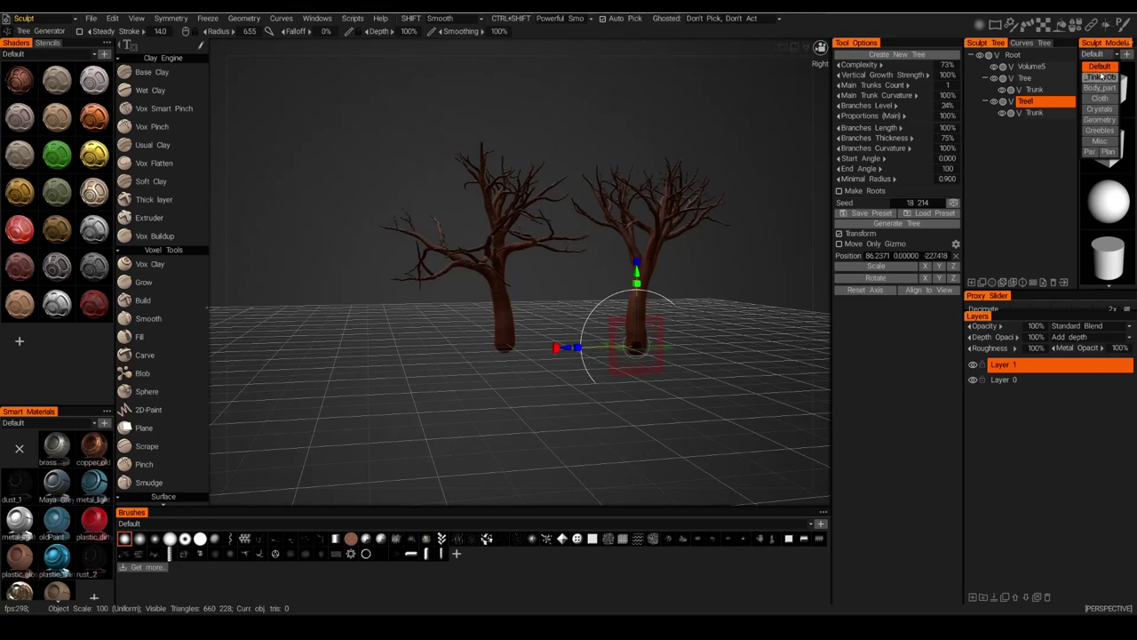
click(1127, 54)
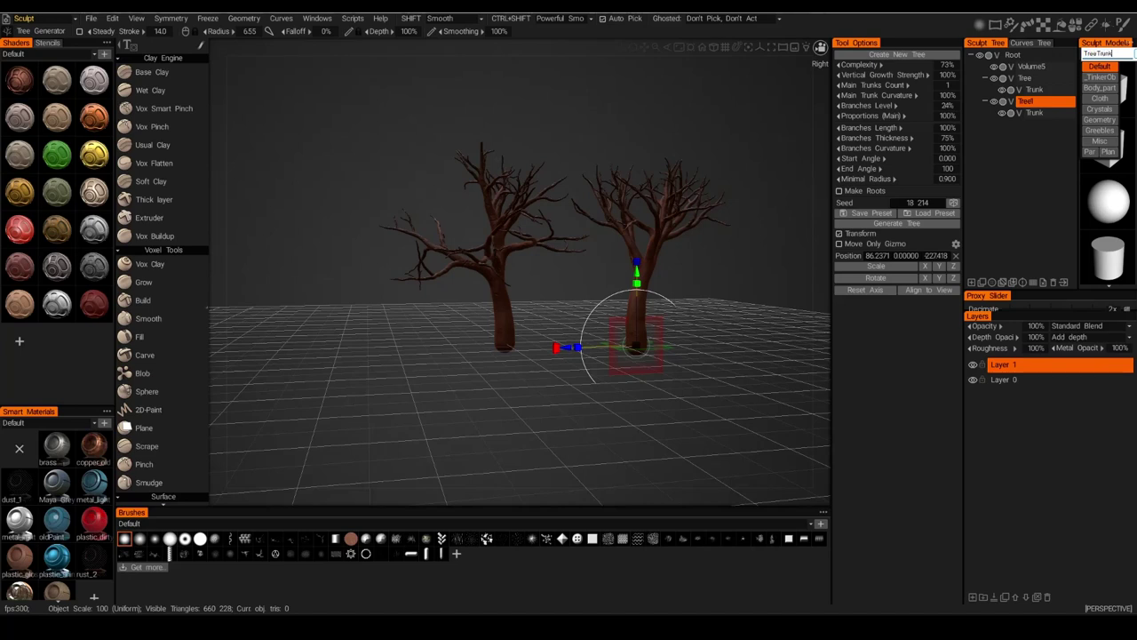
key(Return)
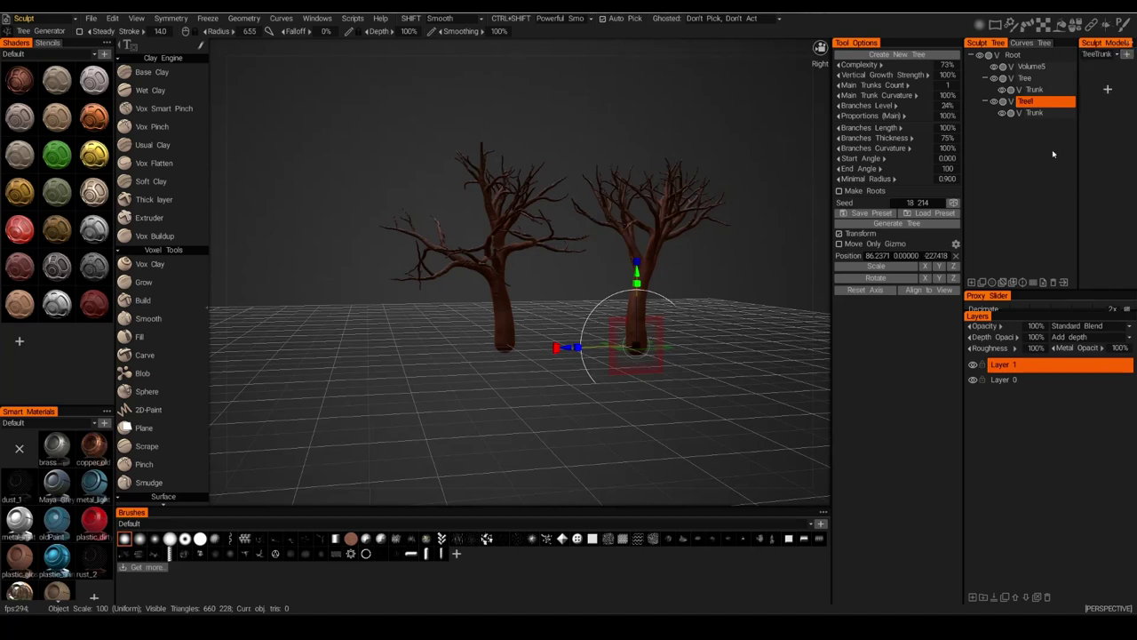
Add the first tree to the TreeTrunk models folder with a 50% poly reduction.
click(1040, 103)
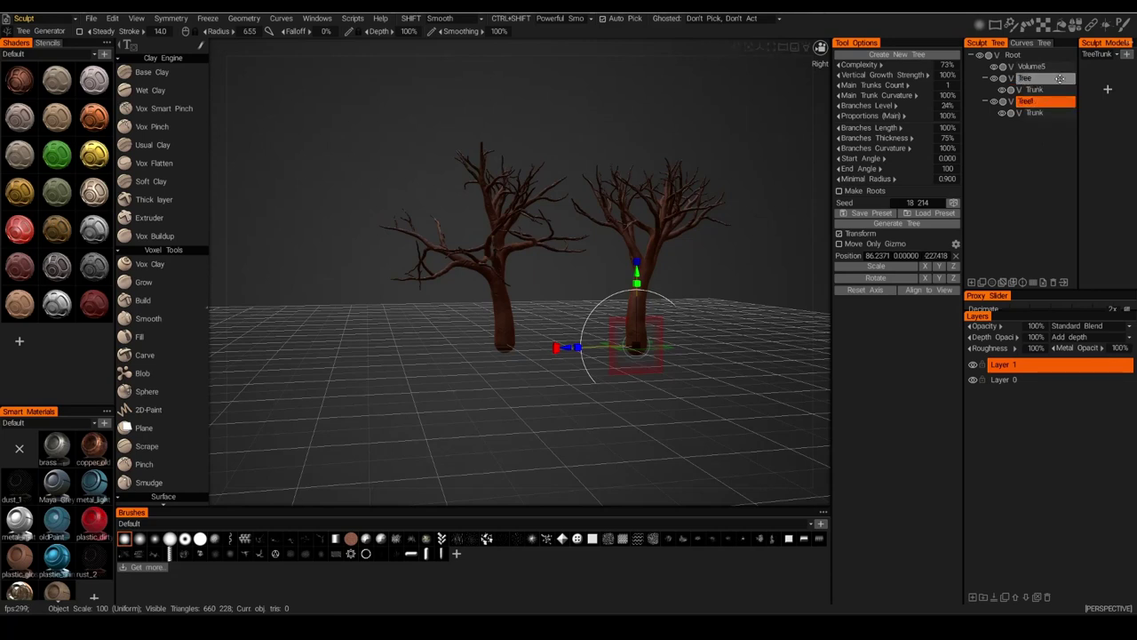
mouse_move(1060, 79)
mouse_down()
mouse_move(1057, 94)
mouse_move(1110, 128)
mouse_up()
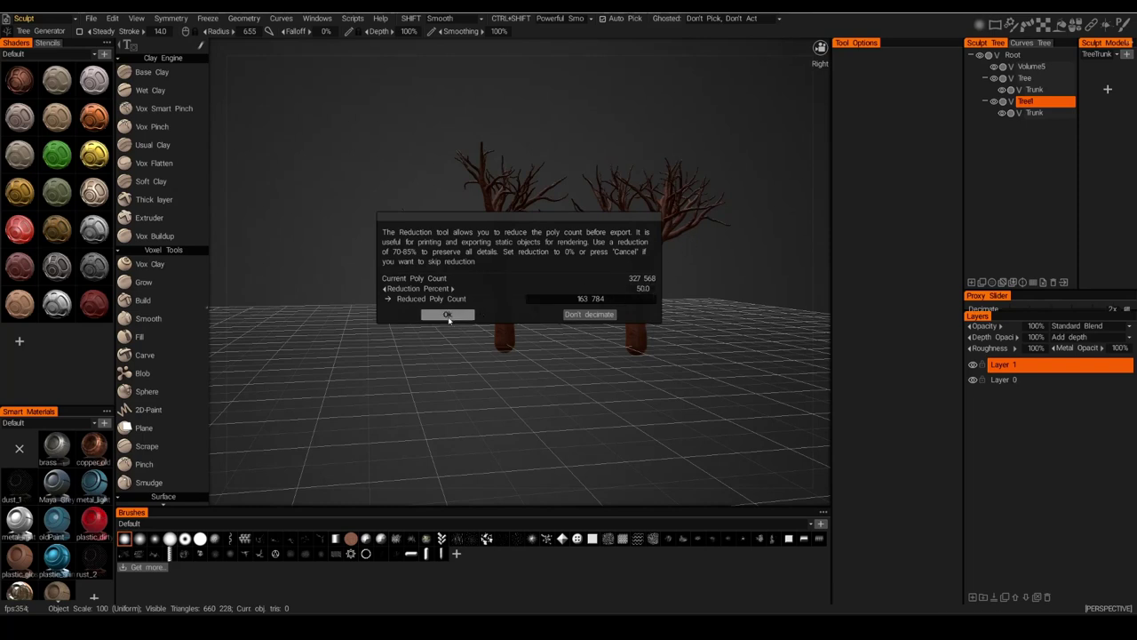
click(450, 315)
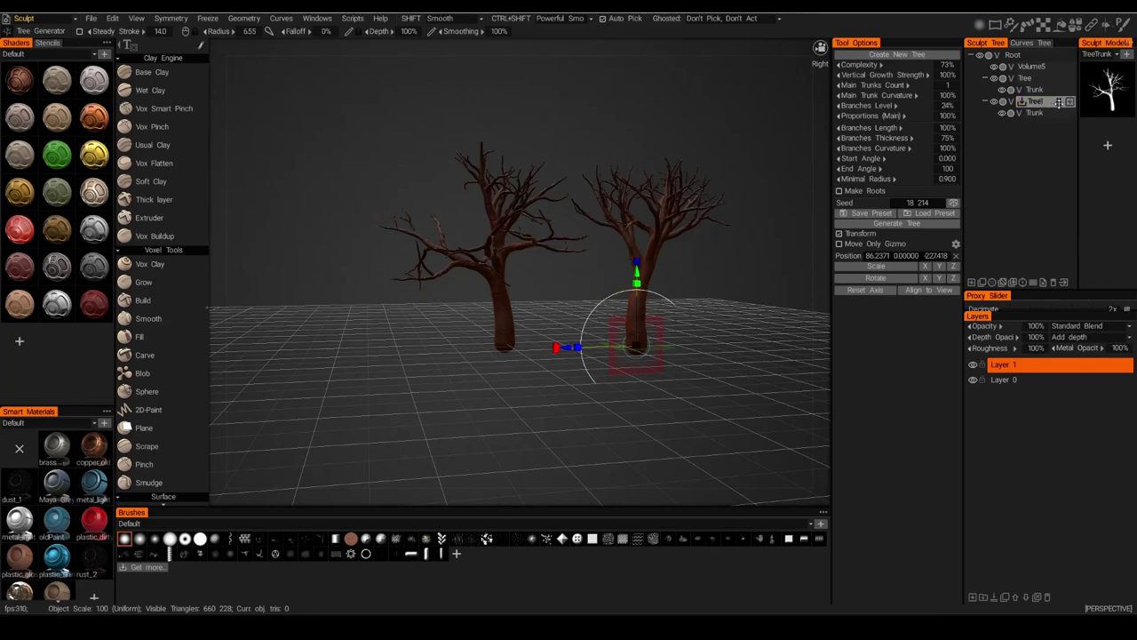
Identify the second tree by toggling its visibility, and add it to the TreeTrunk models folder with a 50% reduction.
click(995, 103)
click(995, 102)
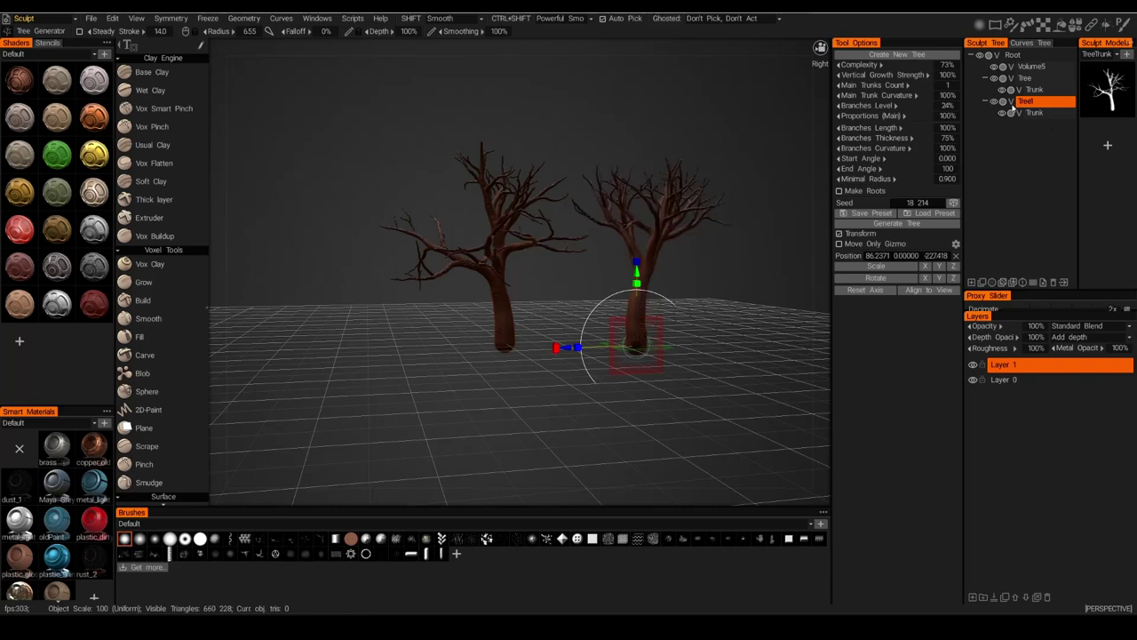
click(1059, 102)
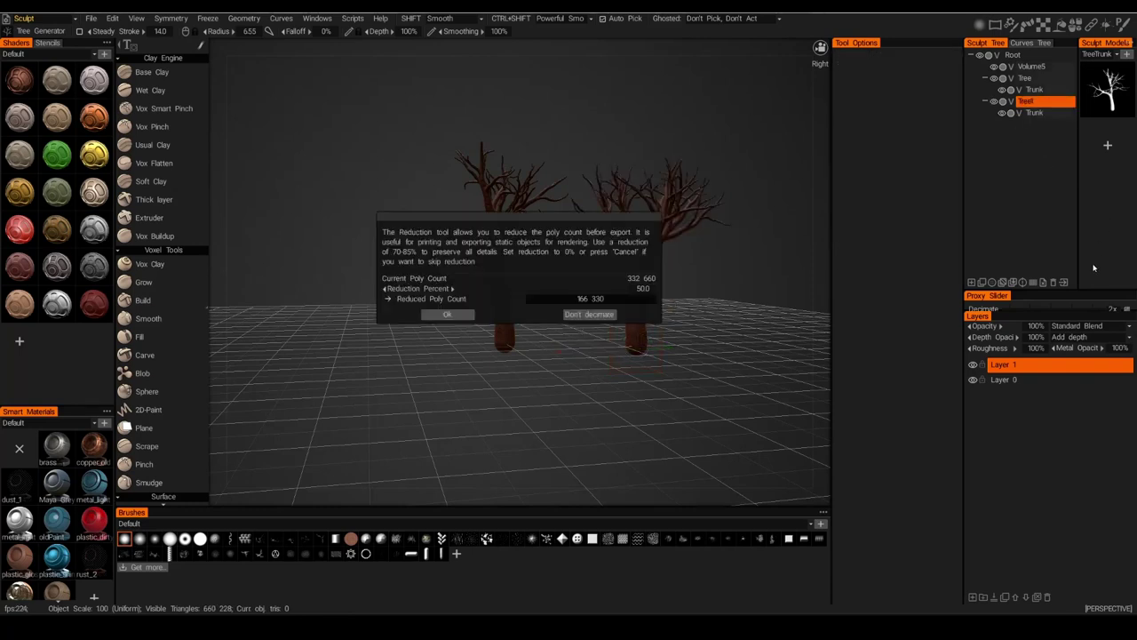
click(446, 316)
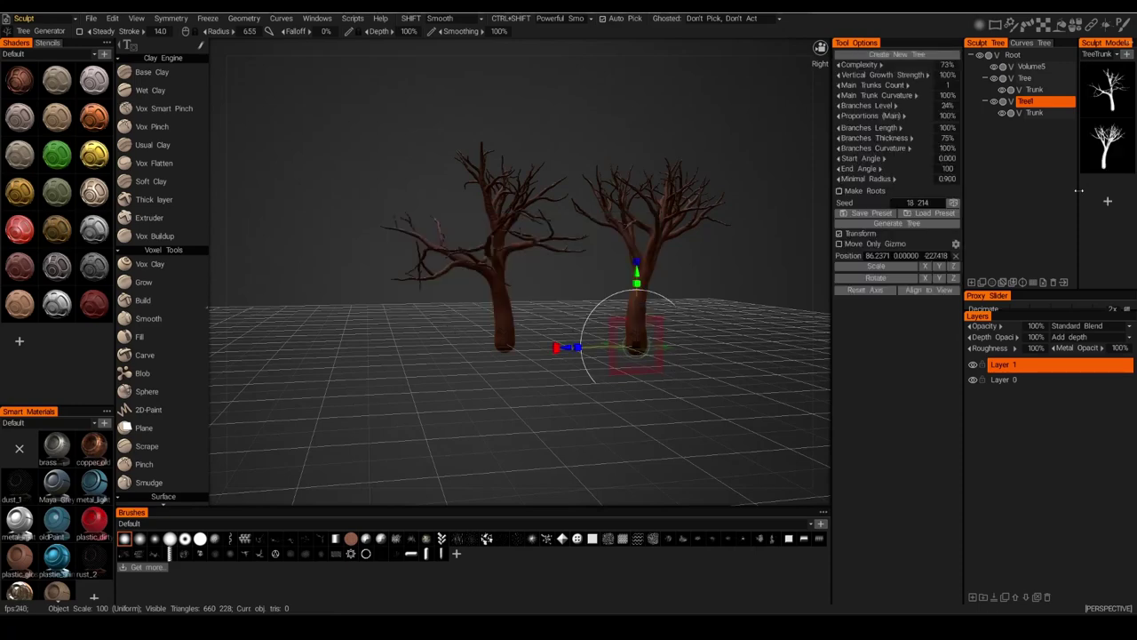
Start a new Voxel Sculpting scene from the largest sphere preset.
drag(708, 320, 619, 346)
drag(541, 361, 418, 249)
click(91, 18)
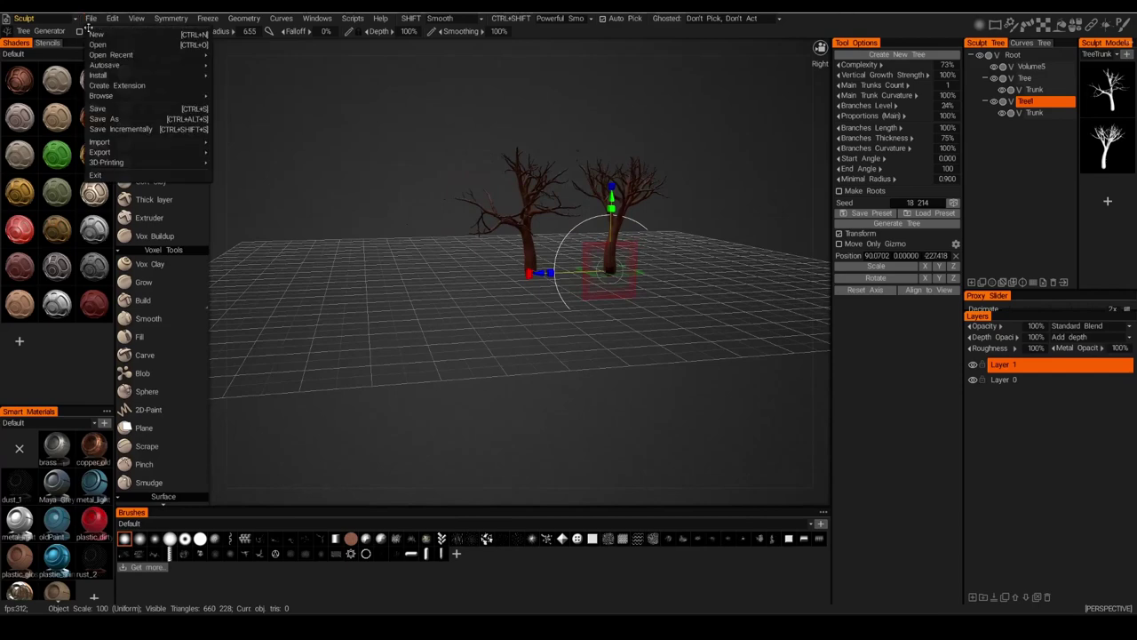
click(96, 34)
click(518, 287)
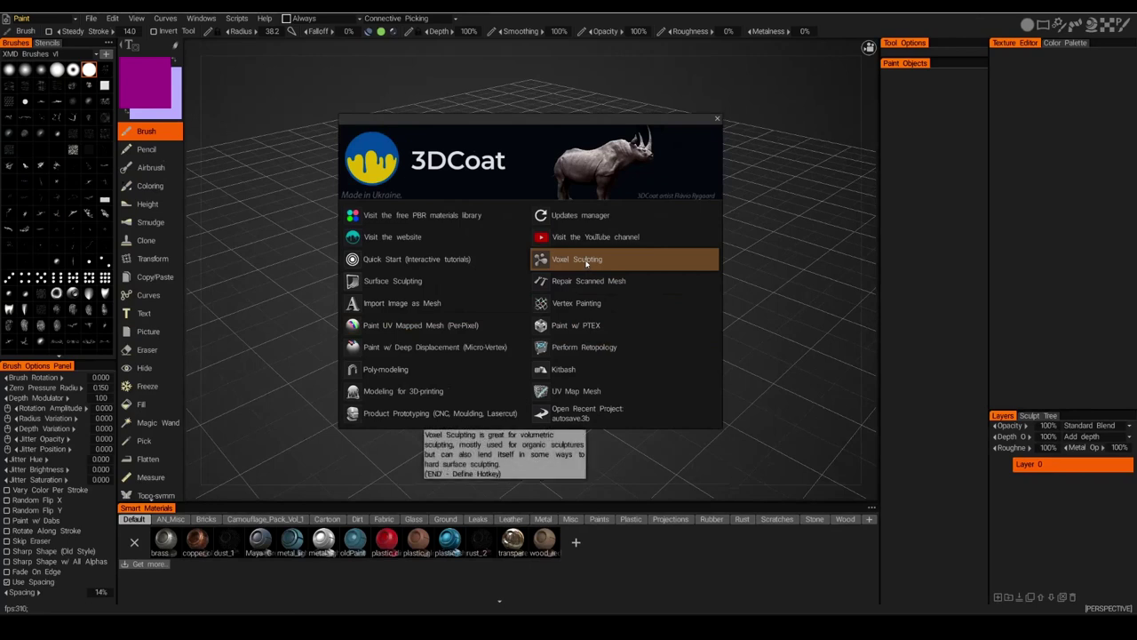
click(582, 260)
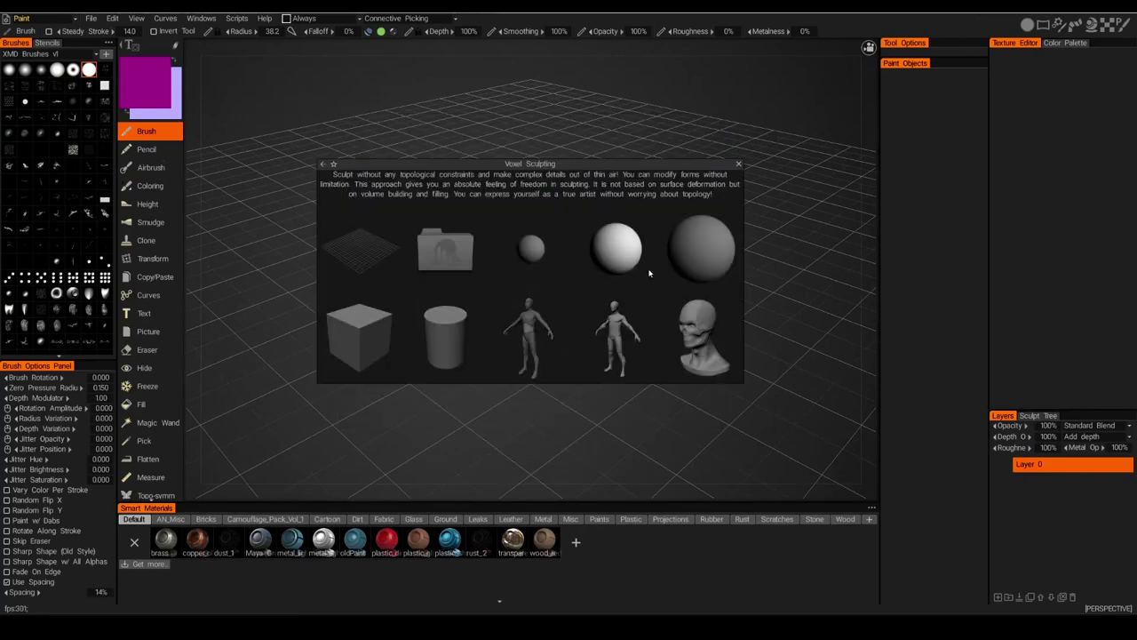
click(702, 247)
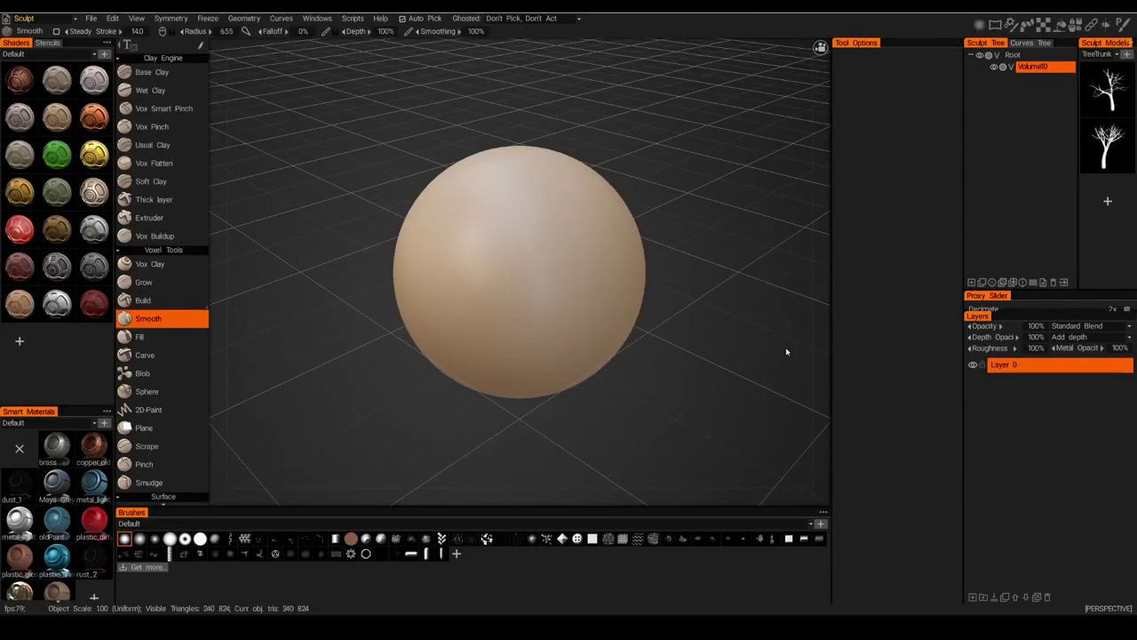
Start the Import tool for the sphere volume, dismiss the gizmo hint, and switch the import mode to On Brush.
scroll(786, 352, down, 5)
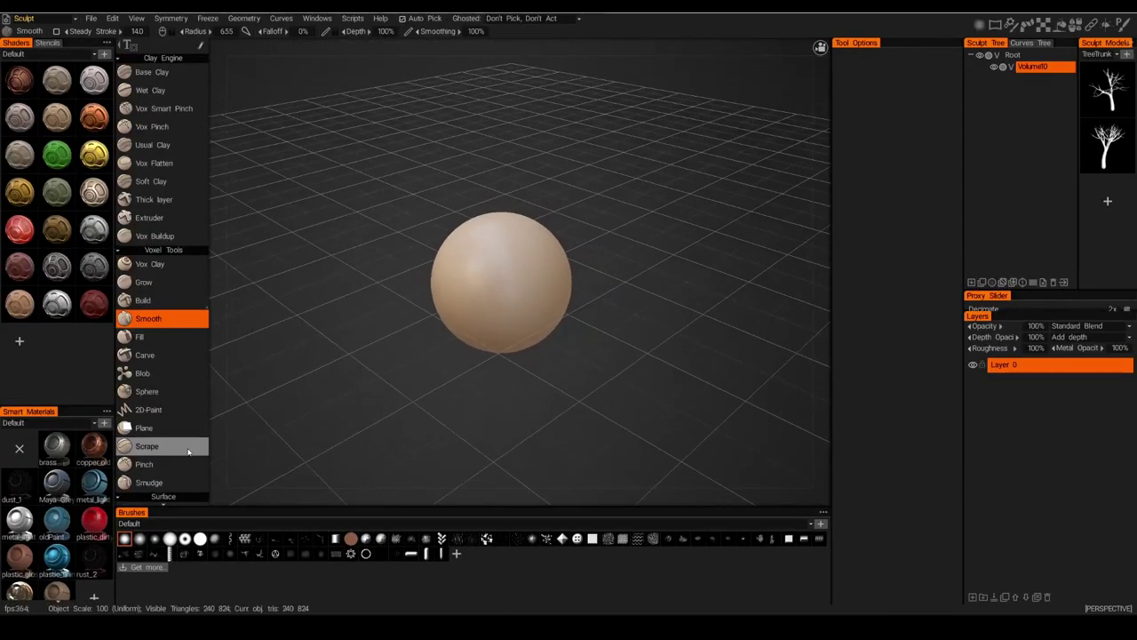
scroll(188, 452, down, 10)
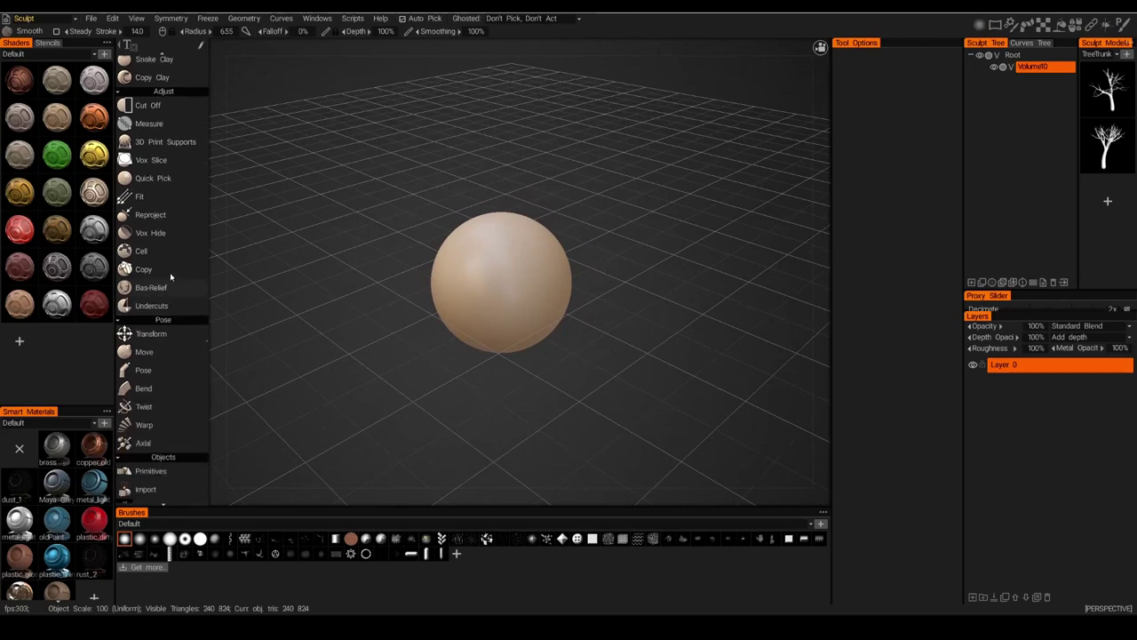
scroll(171, 278, down, 5)
scroll(164, 408, down, 4)
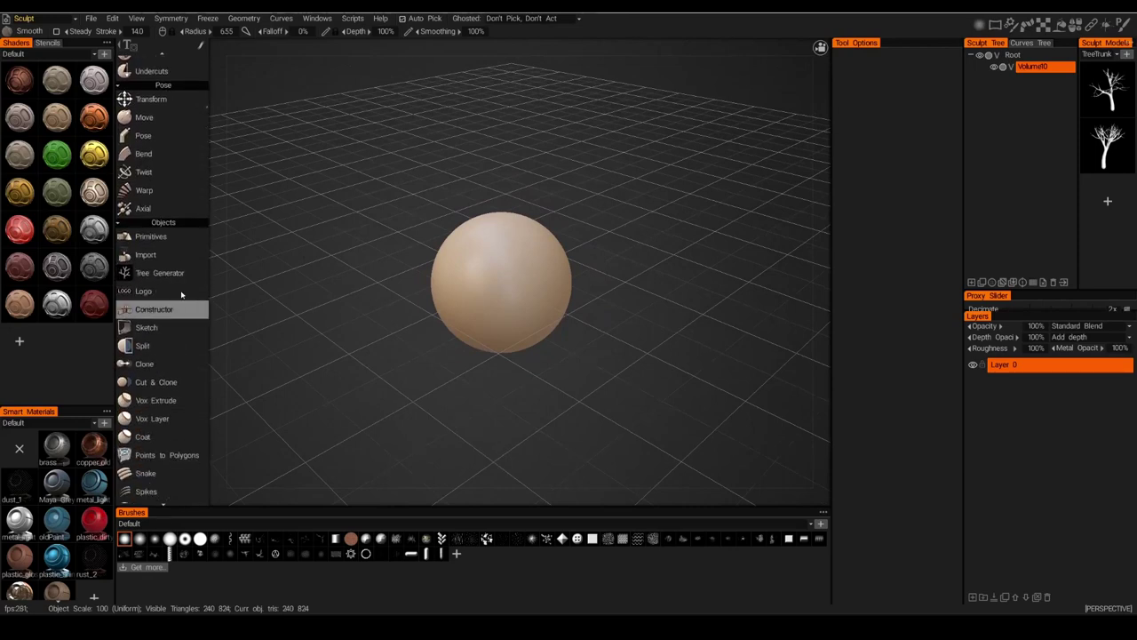
click(152, 260)
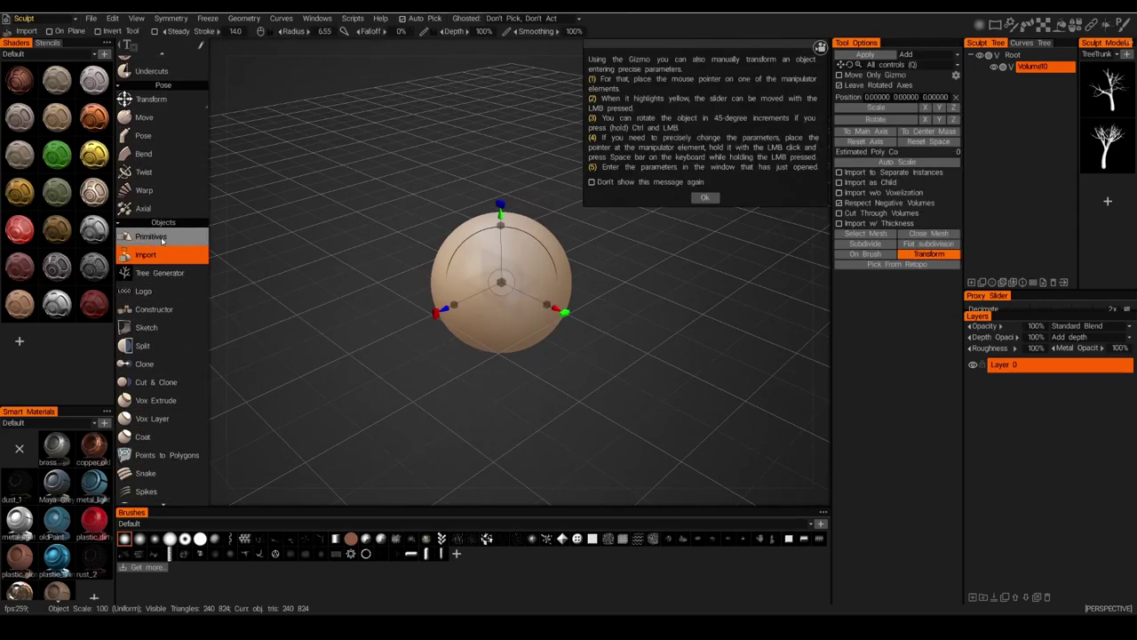
click(701, 199)
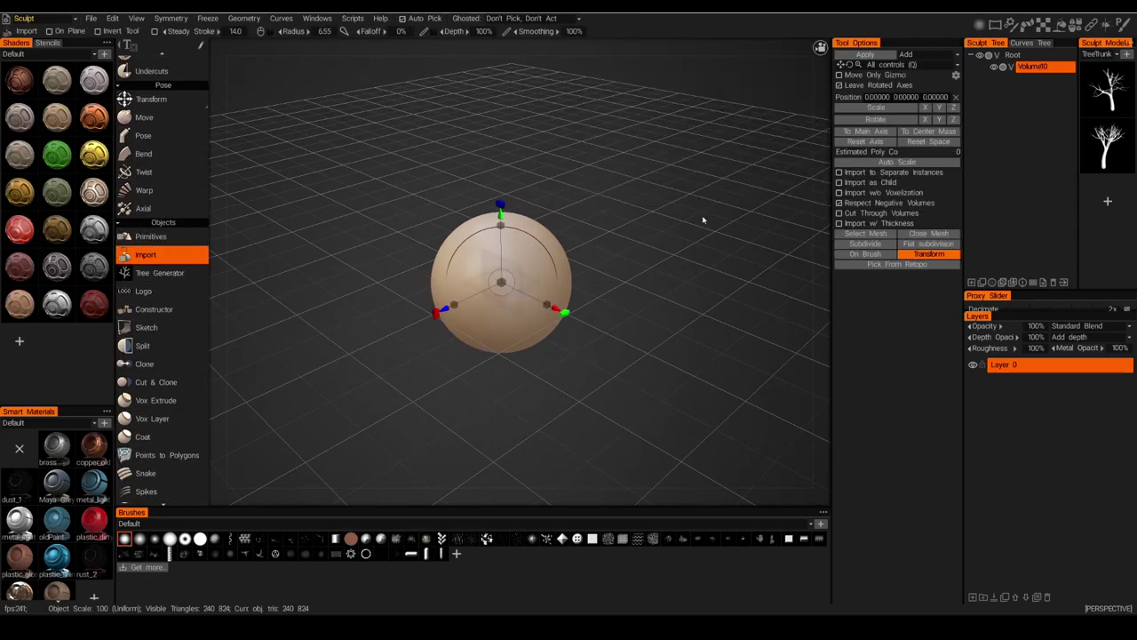
click(868, 255)
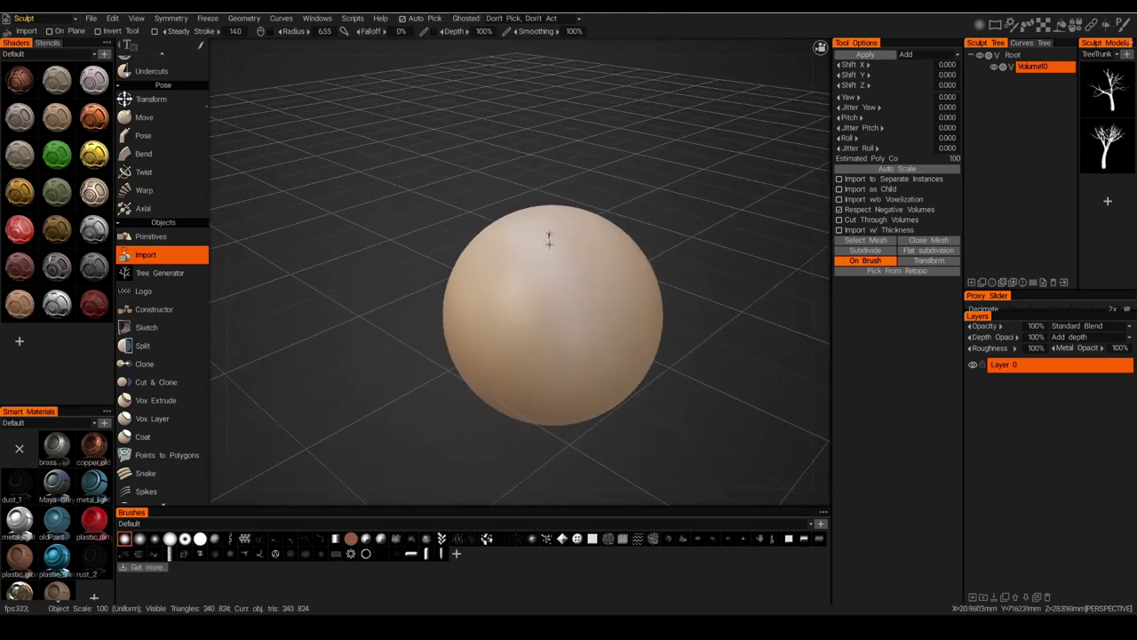
Load a tree from the TreeTrunk models as the brush and adjust it to radius 34.9 and depth 48% over the sphere.
right_drag(545, 259, 596, 278)
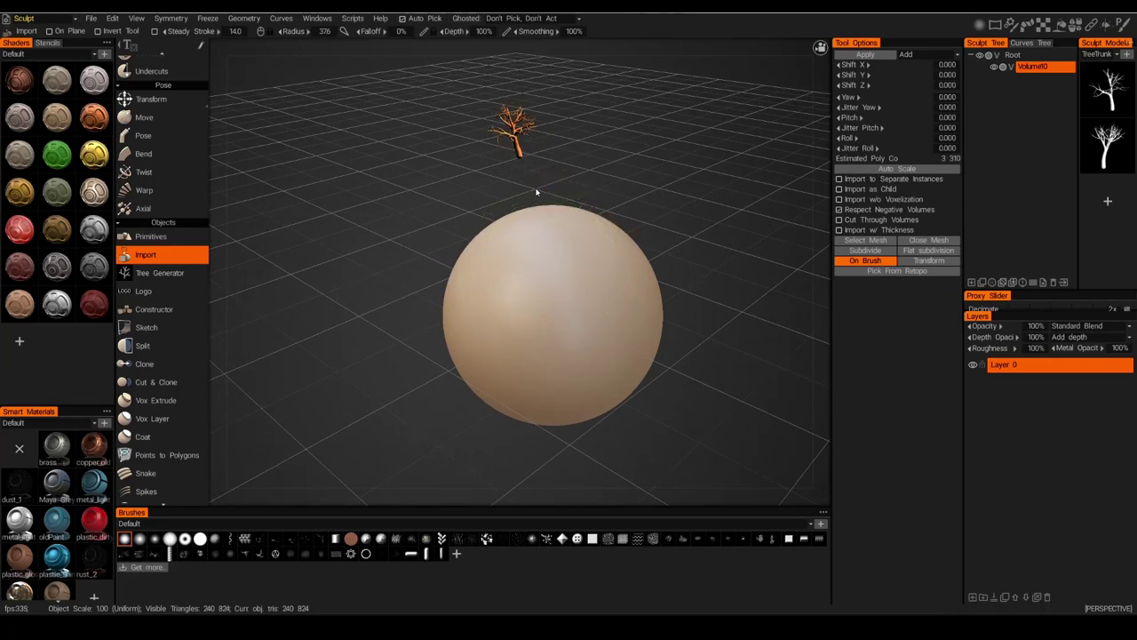
right_drag(545, 233, 553, 264)
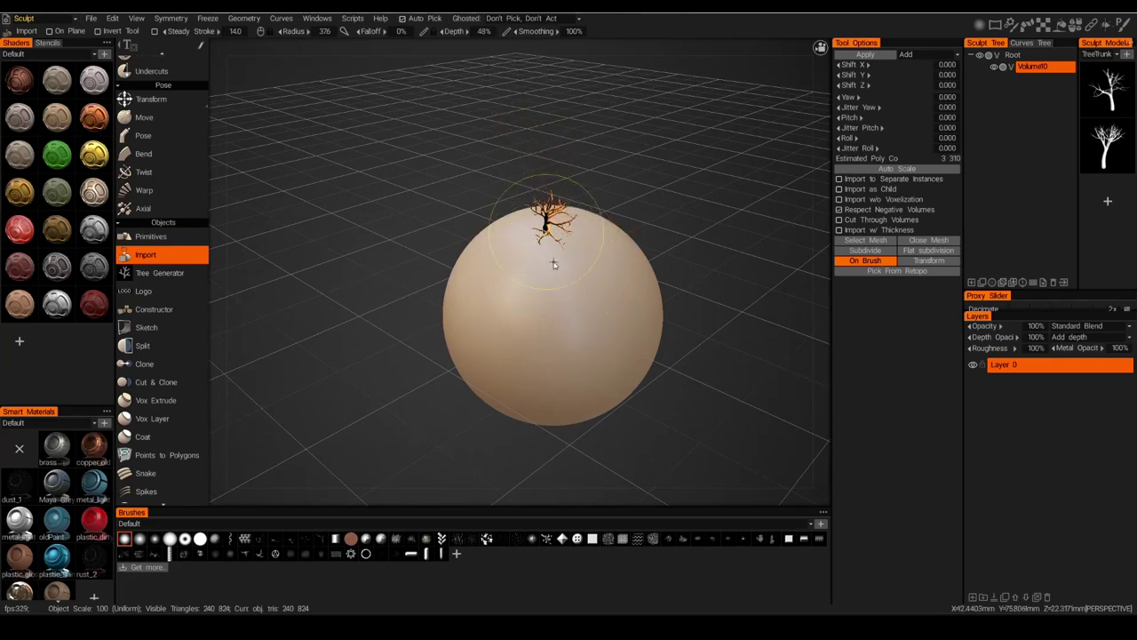
alt+drag(554, 213, 535, 224)
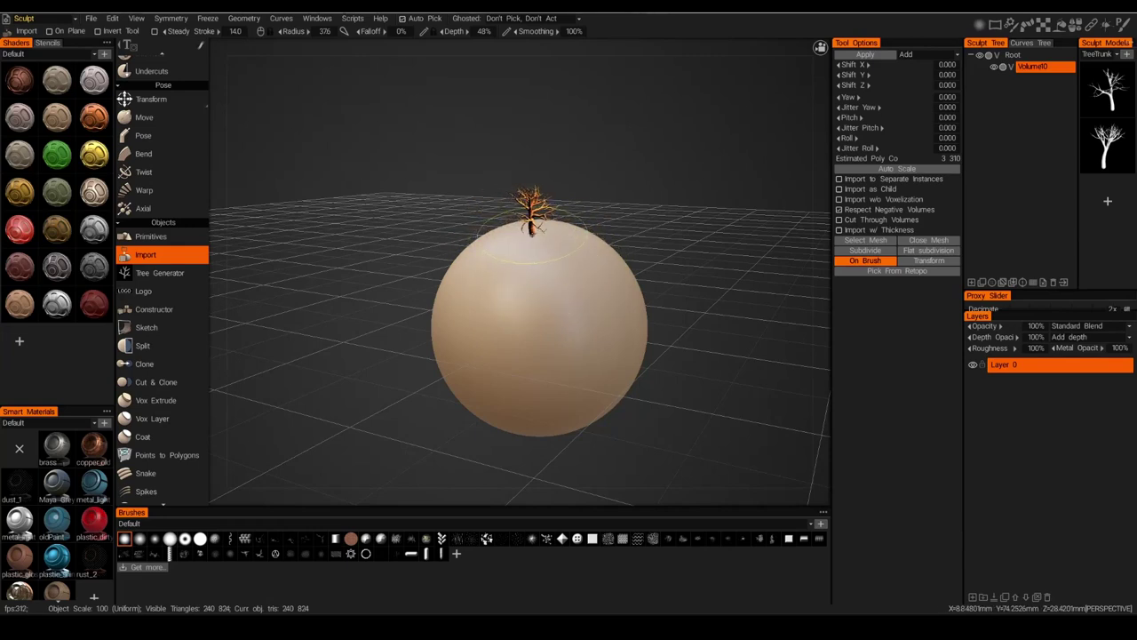
mouse_move(533, 237)
right_down()
mouse_move(533, 213)
mouse_move(530, 245)
mouse_move(530, 233)
right_up()
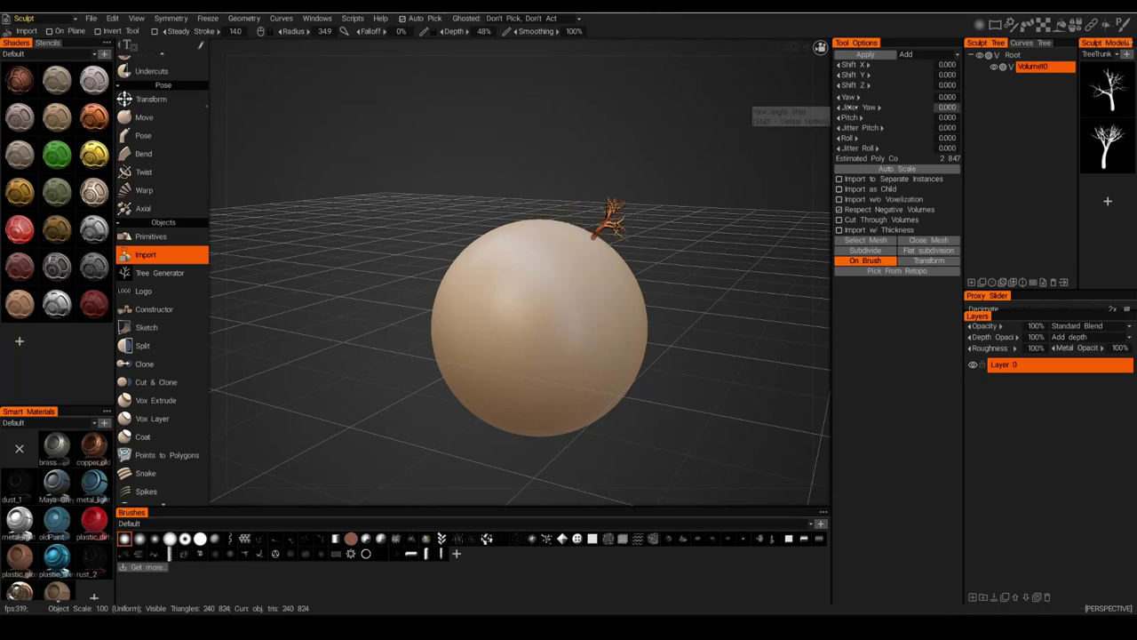
Set Jitter Yaw to 180 and stamp about eleven randomly rotated trees across the top of the sphere.
drag(852, 108, 1002, 108)
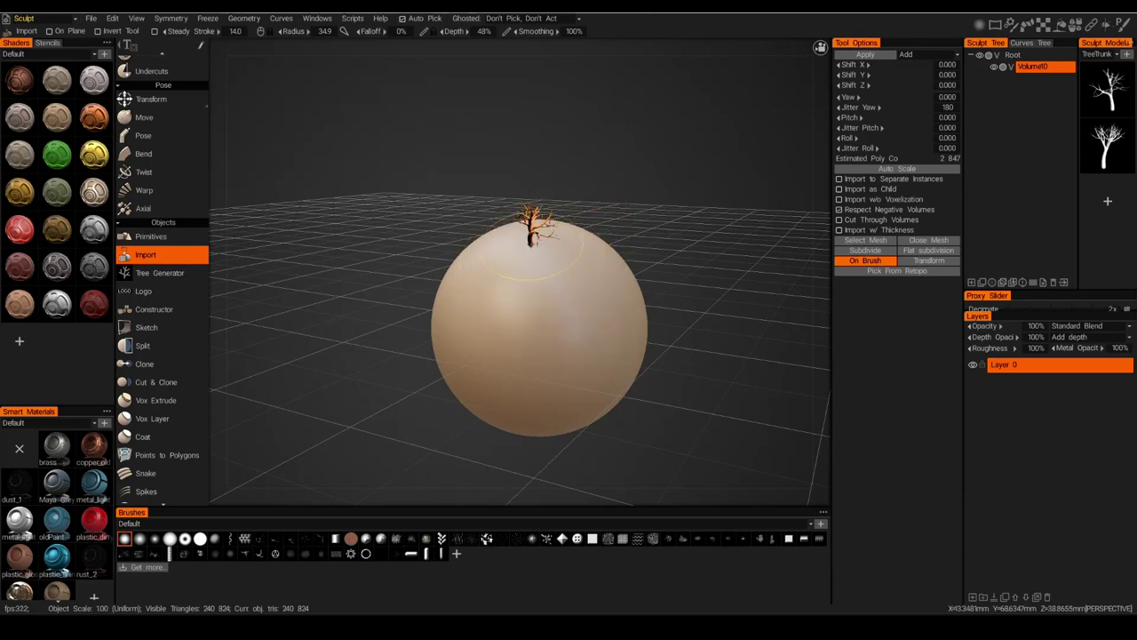
click(537, 240)
click(497, 268)
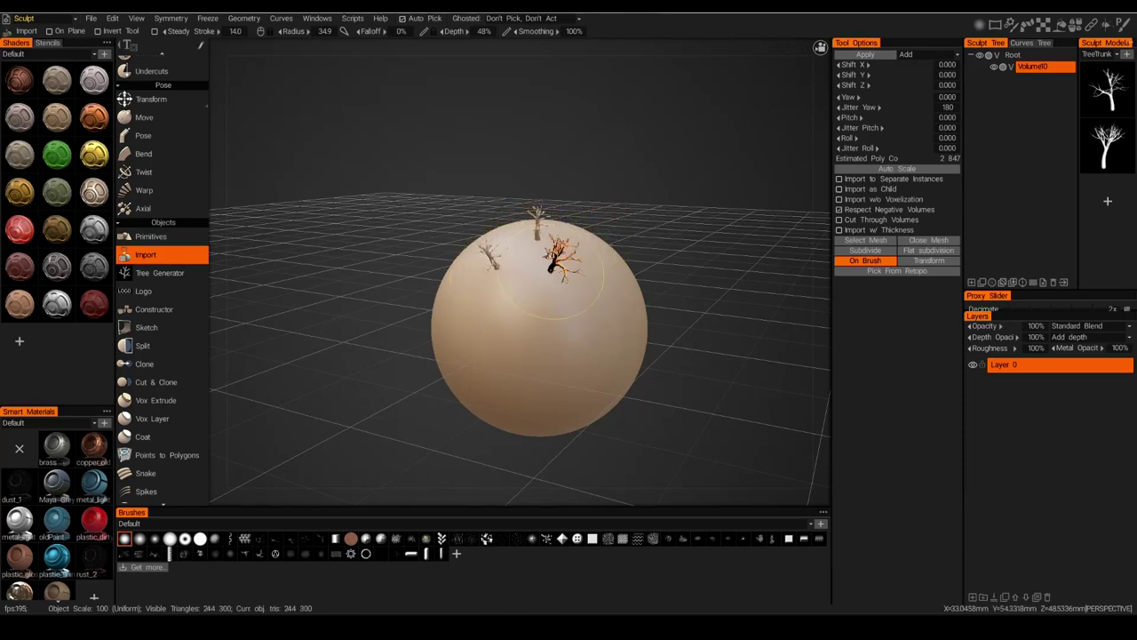
click(558, 254)
click(527, 254)
click(508, 233)
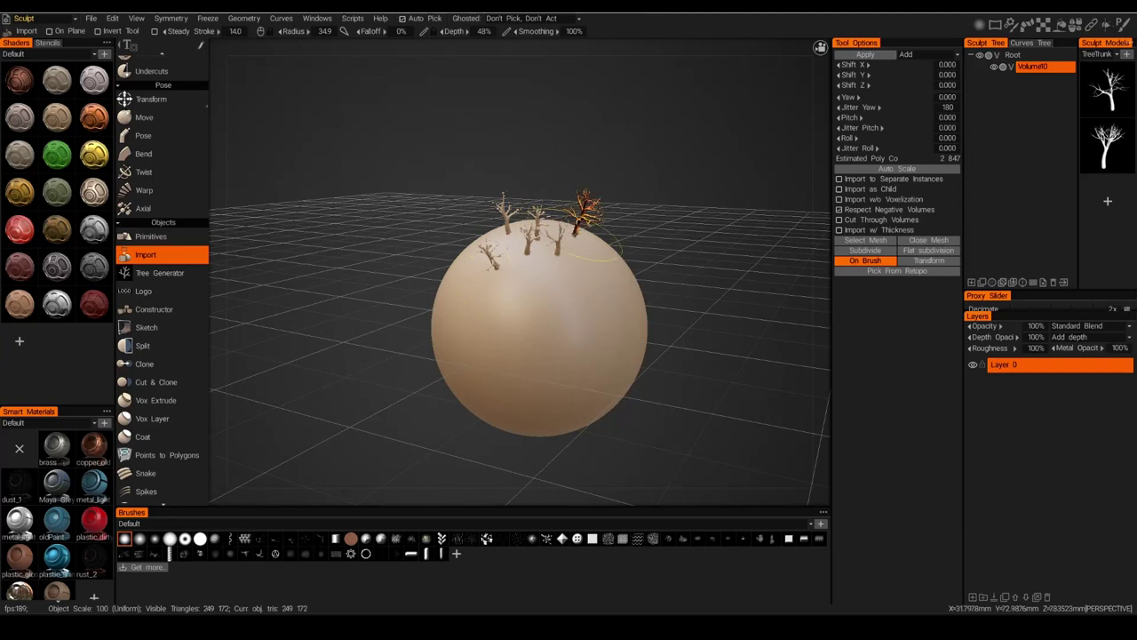
click(579, 232)
click(572, 266)
click(536, 264)
click(504, 258)
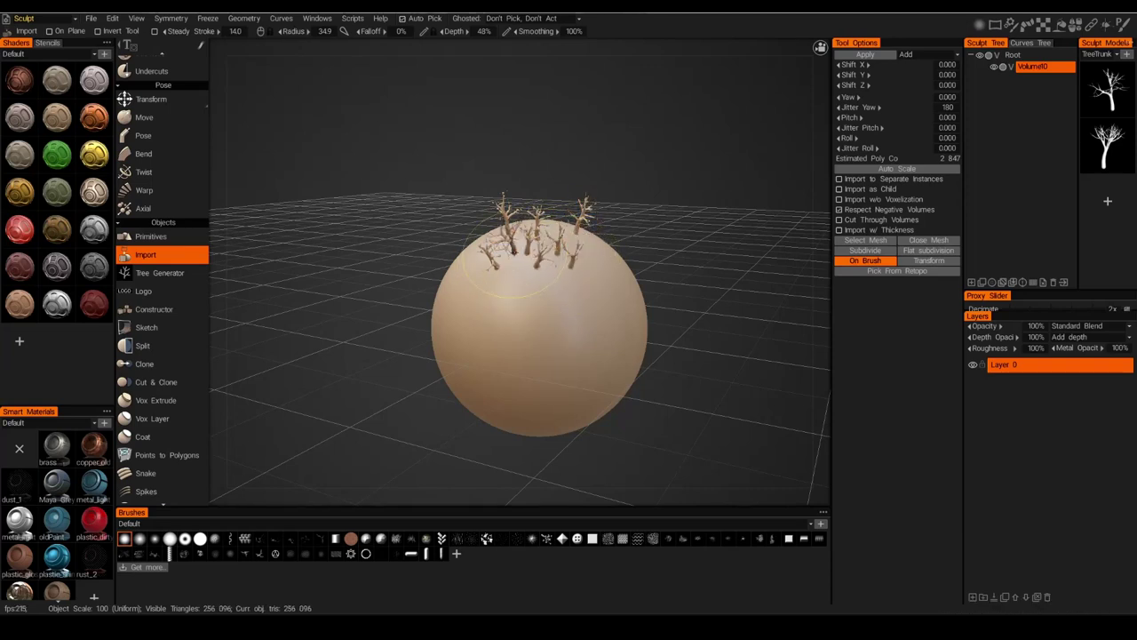
click(496, 238)
click(522, 265)
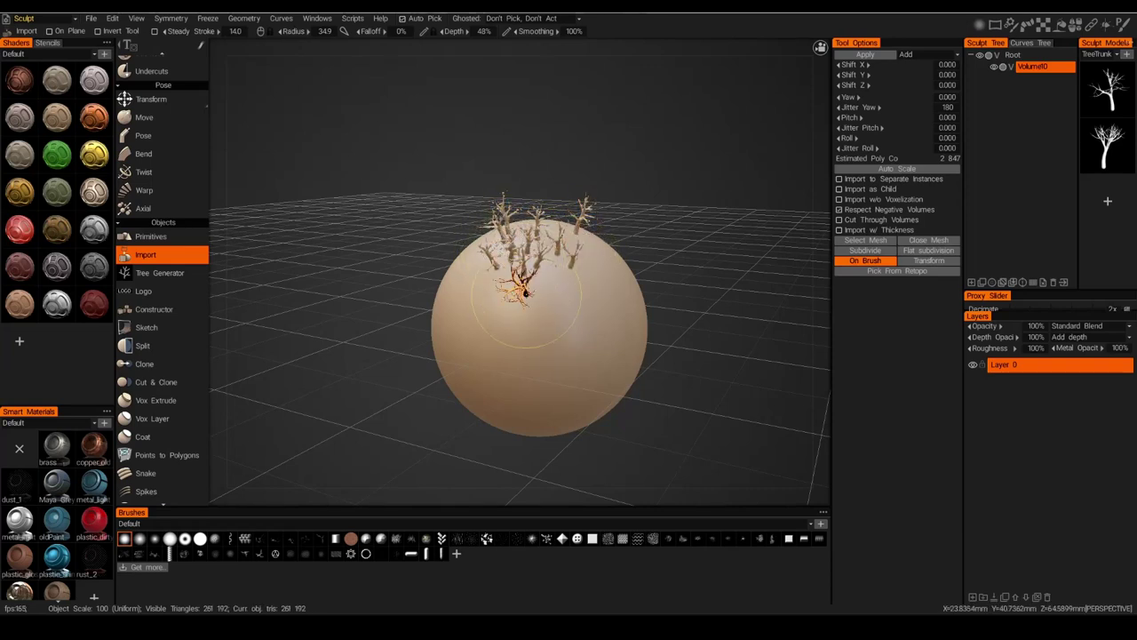
Inspect the stamped branches up close and increase the sphere volume's resolution to 4x.
scroll(677, 322, up, 6)
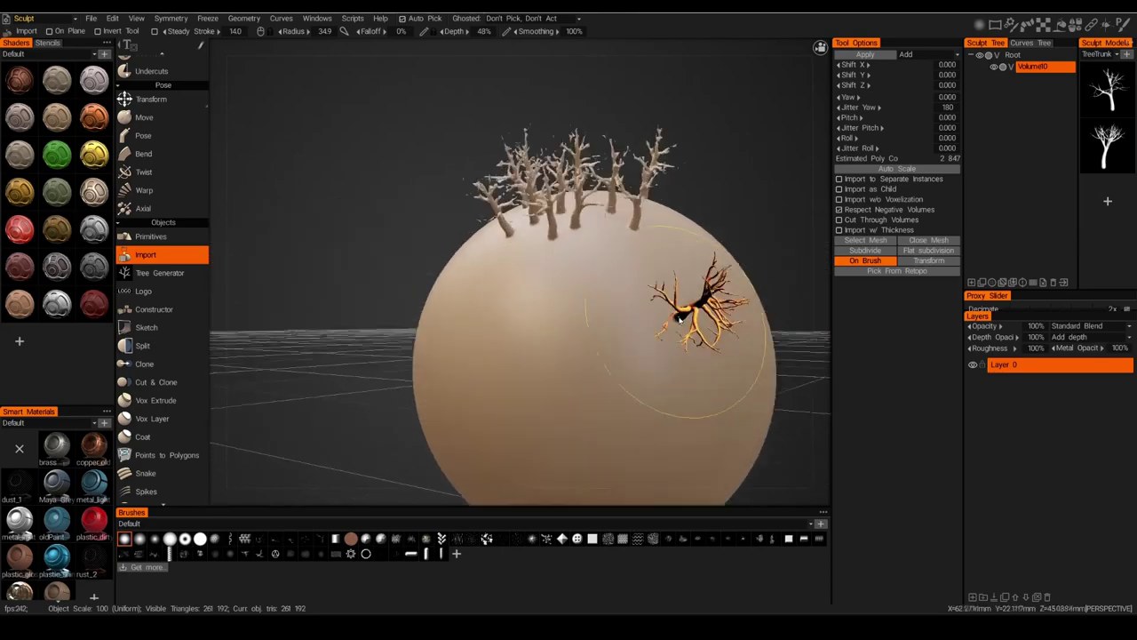
alt+drag(671, 322, 701, 256)
mouse_move(858, 216)
alt+mouse_down()
mouse_move(987, 183)
mouse_move(650, 257)
mouse_move(634, 294)
alt+mouse_up()
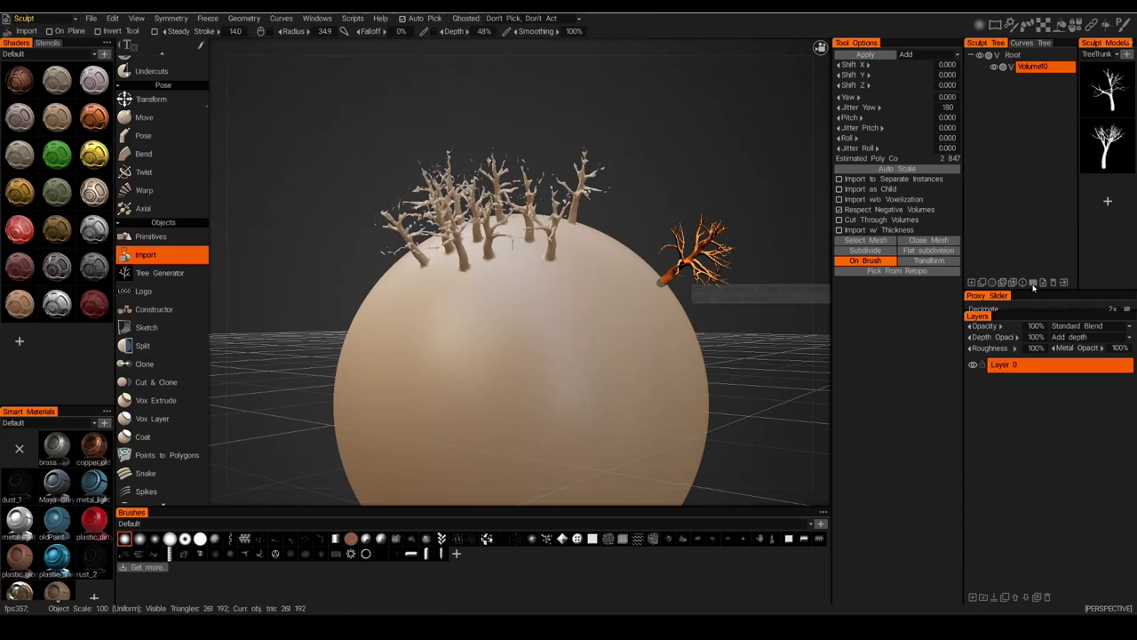
click(1035, 282)
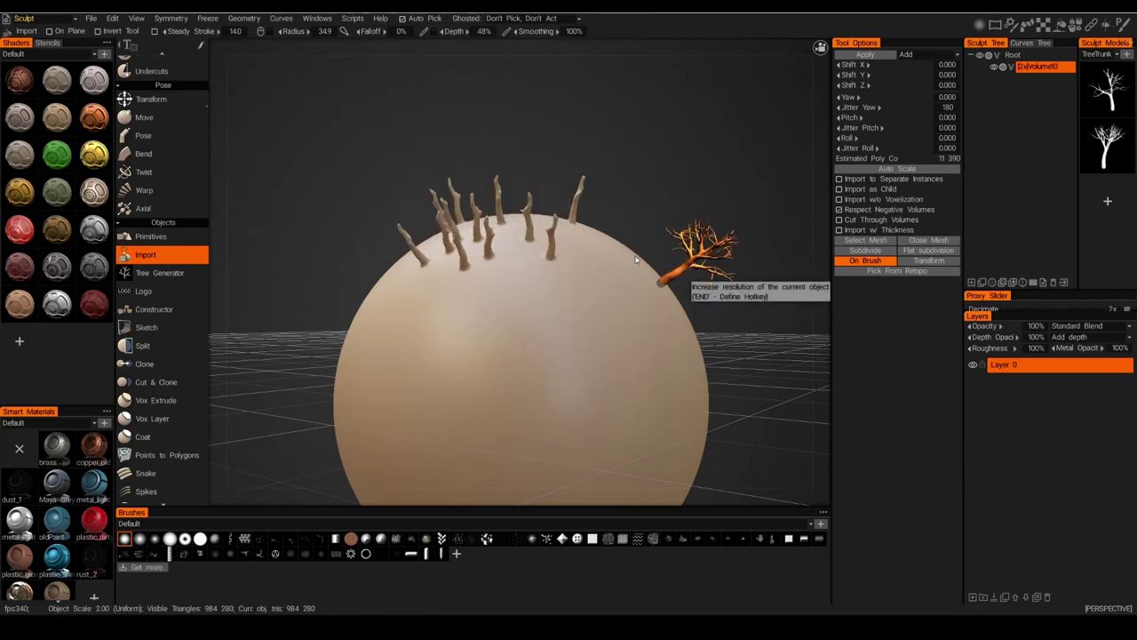
alt+drag(641, 258, 668, 267)
mouse_move(597, 279)
alt+mouse_down()
mouse_move(619, 267)
mouse_move(604, 219)
alt+mouse_up()
Stamp about seven more trees on the higher-resolution sphere, in front of and beside the first group.
click(607, 214)
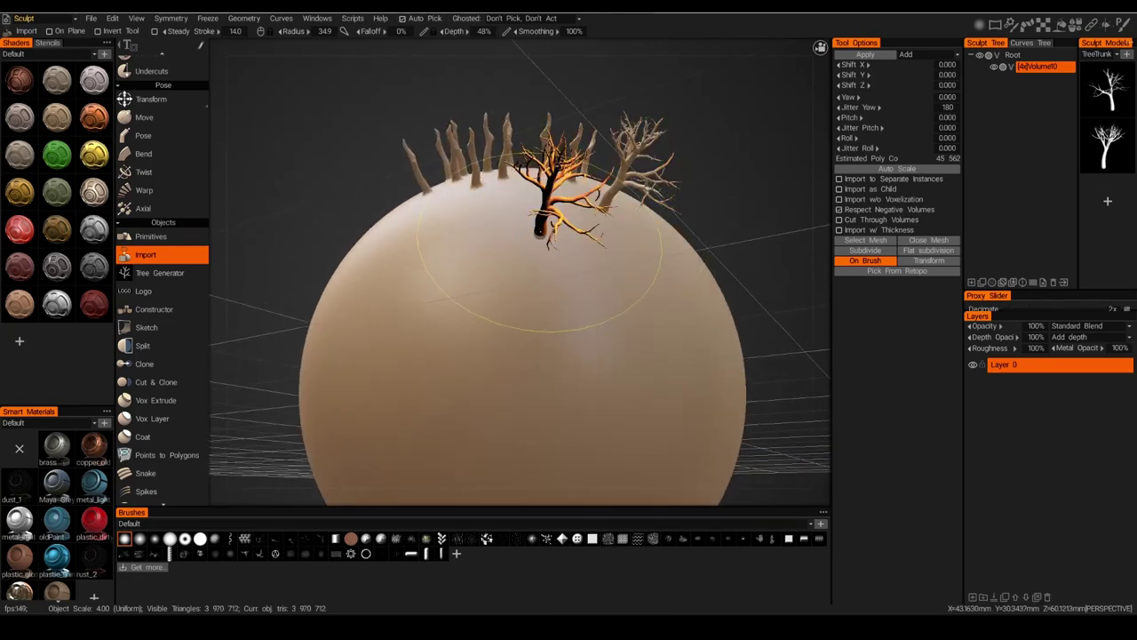
click(542, 233)
click(485, 231)
click(407, 245)
click(449, 275)
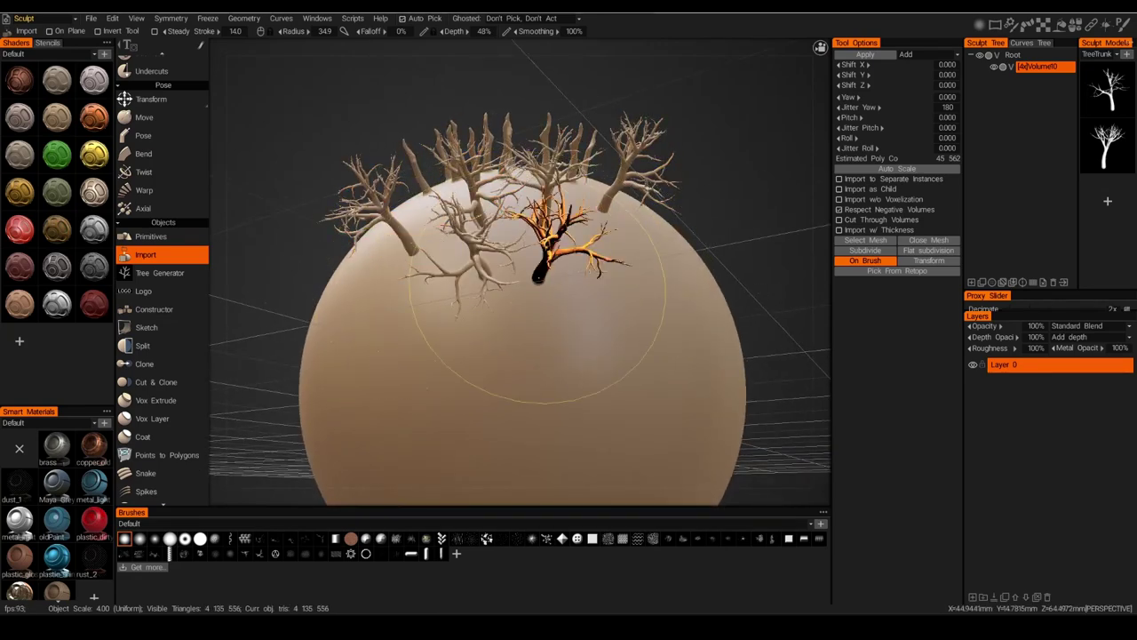
click(542, 267)
click(611, 267)
alt+drag(683, 266, 742, 289)
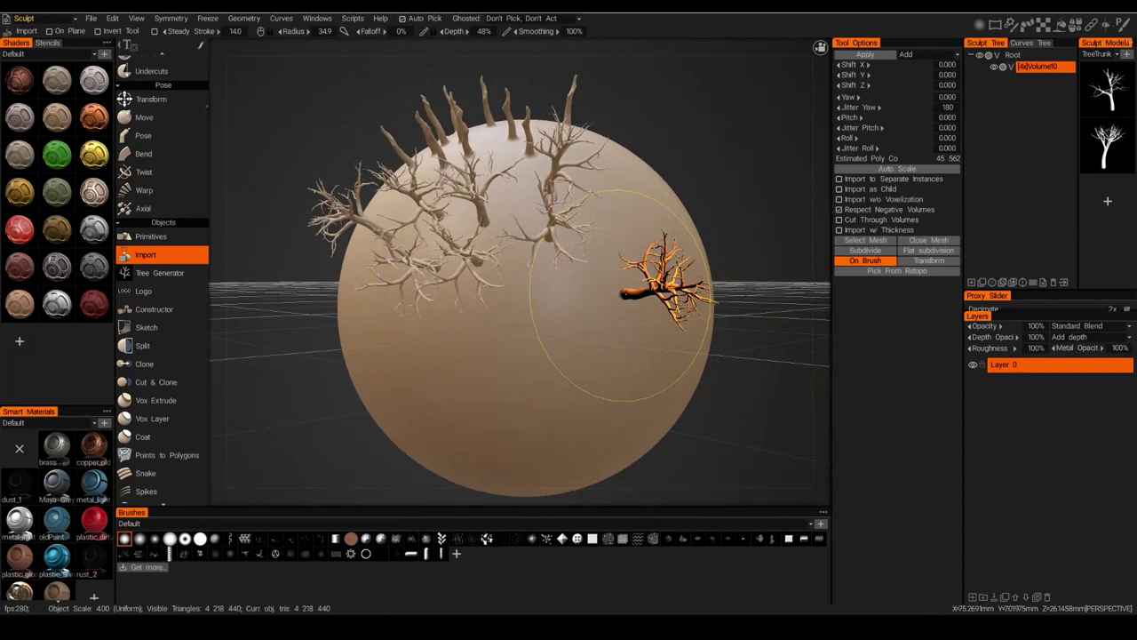